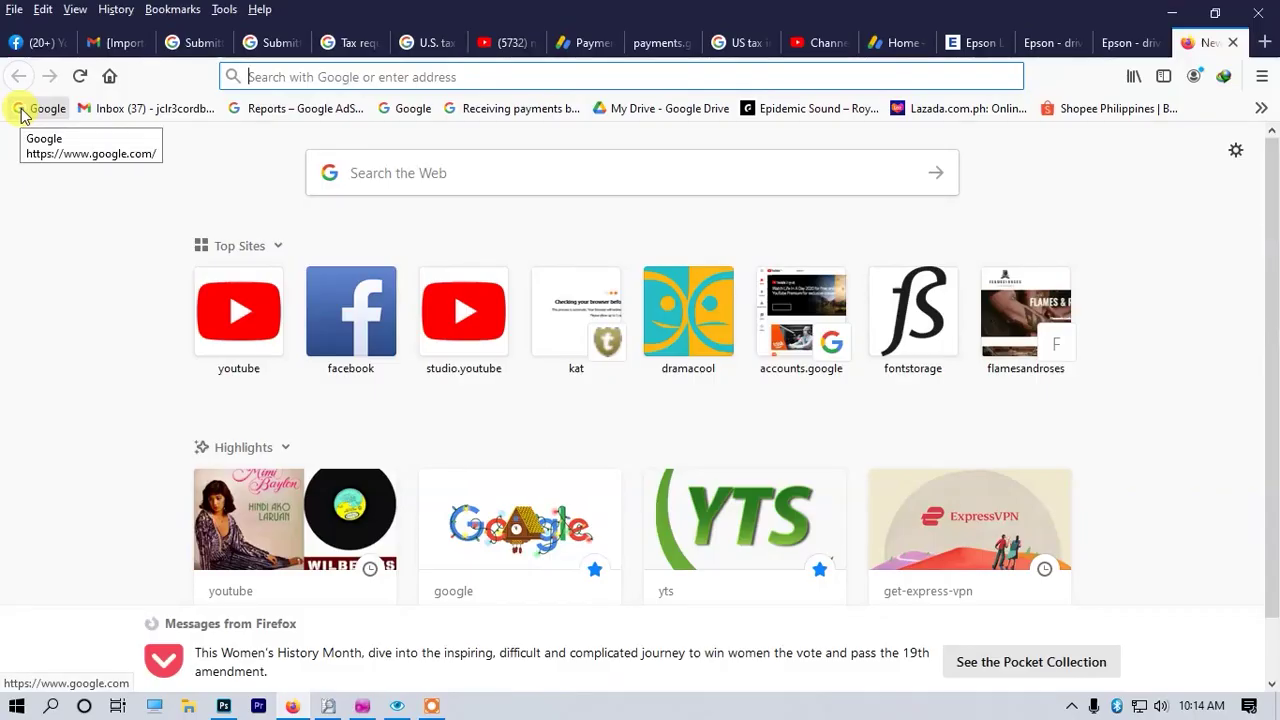
Open the Google home page and search for "google adsense"
left_click(22, 113)
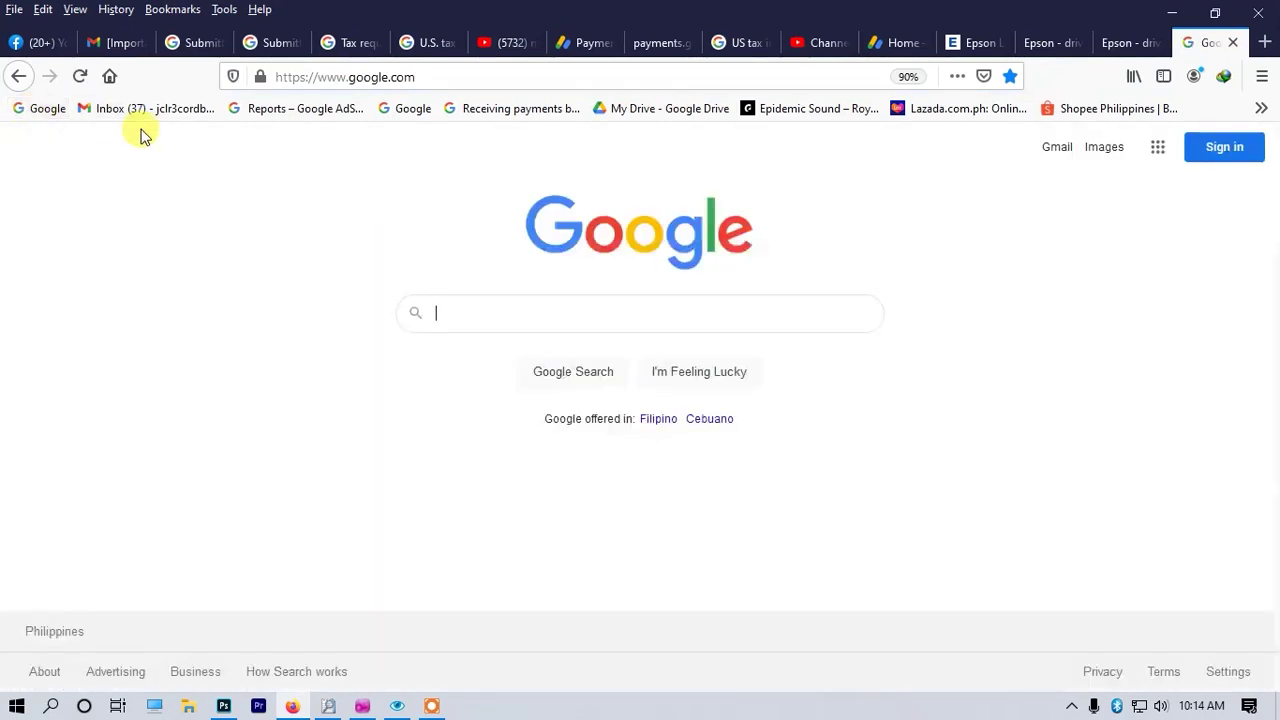
type("goo")
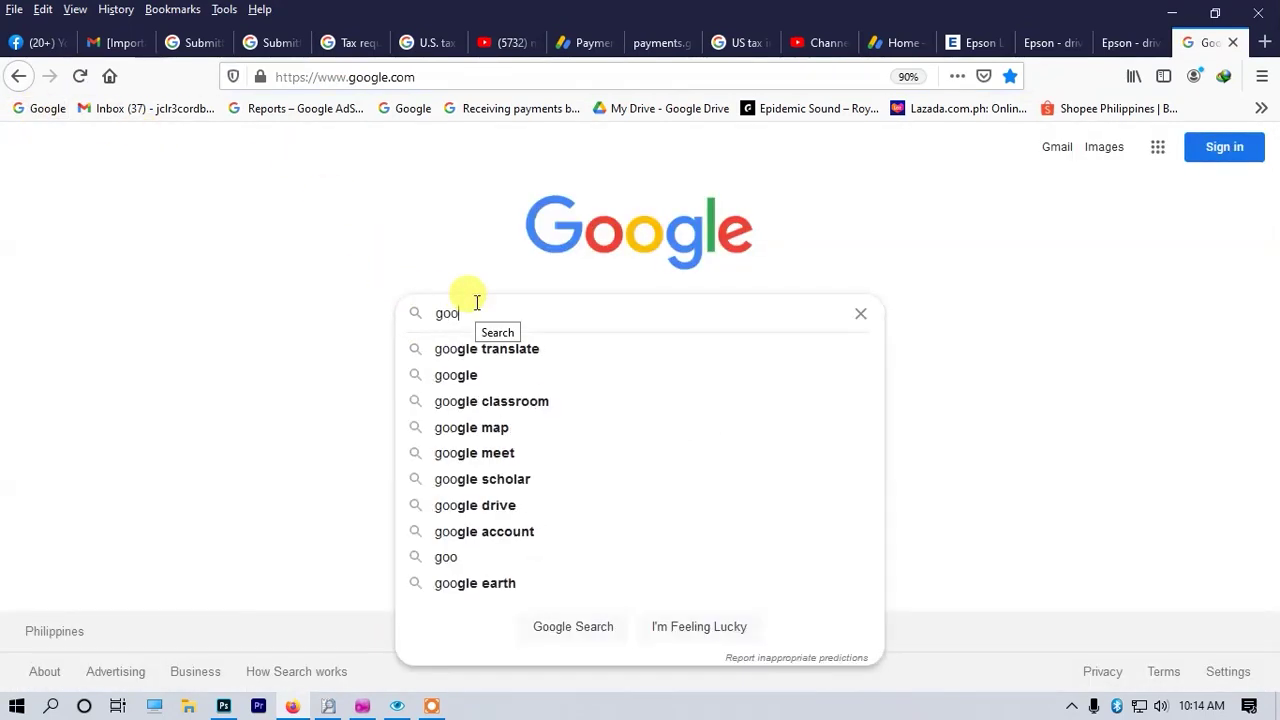
type("gle adsense")
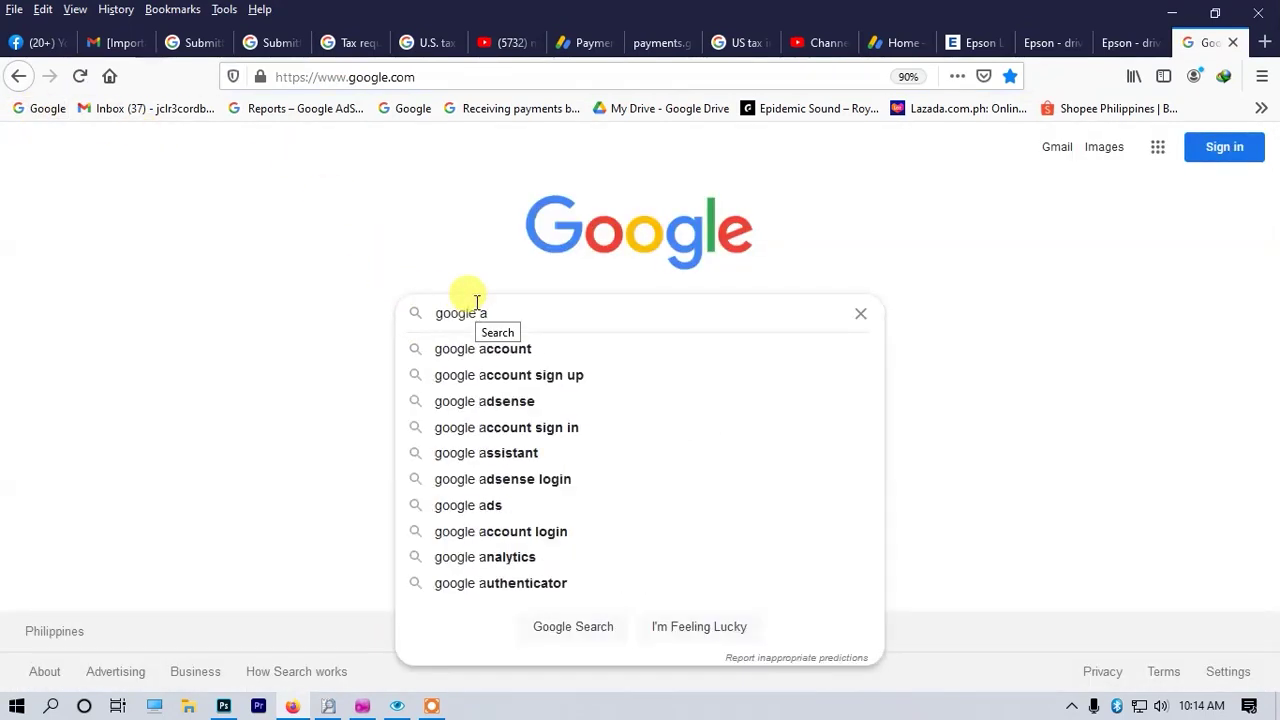
key("Return")
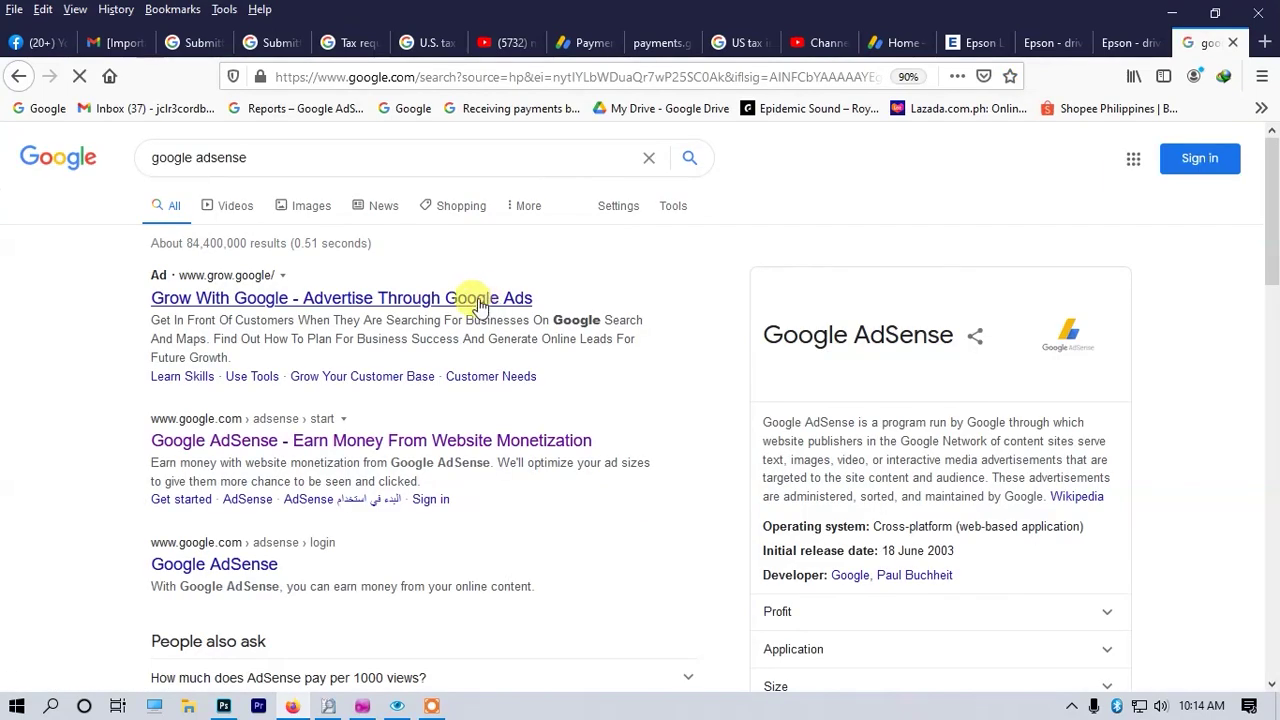
Open the Google AdSense website from the search results, sign in, and go to the Payments page
left_click(340, 442)
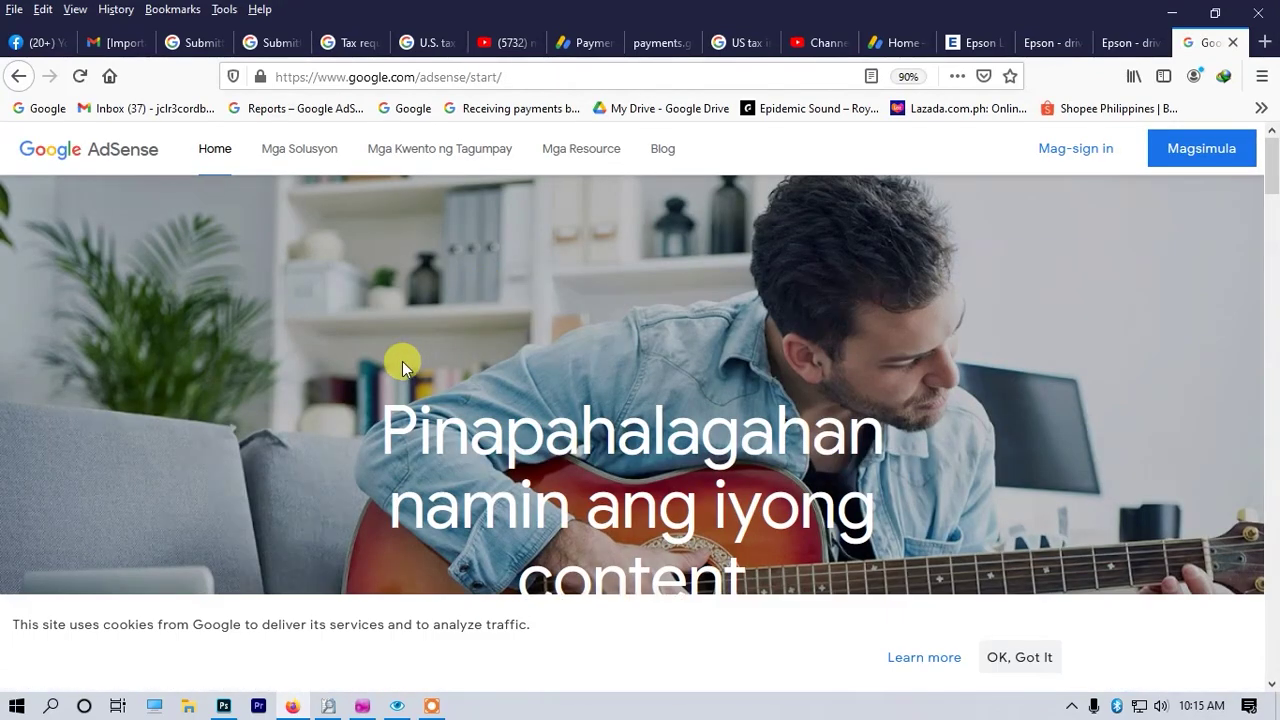
left_click(1055, 160)
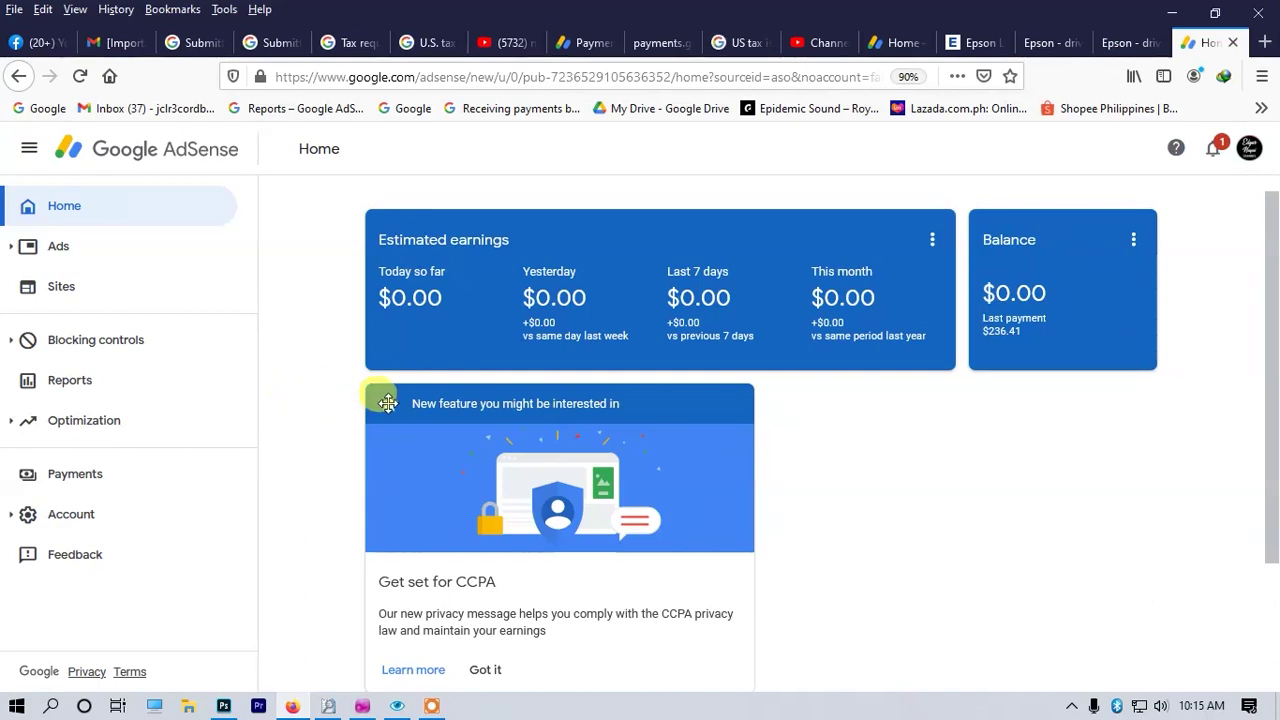
left_click(58, 477)
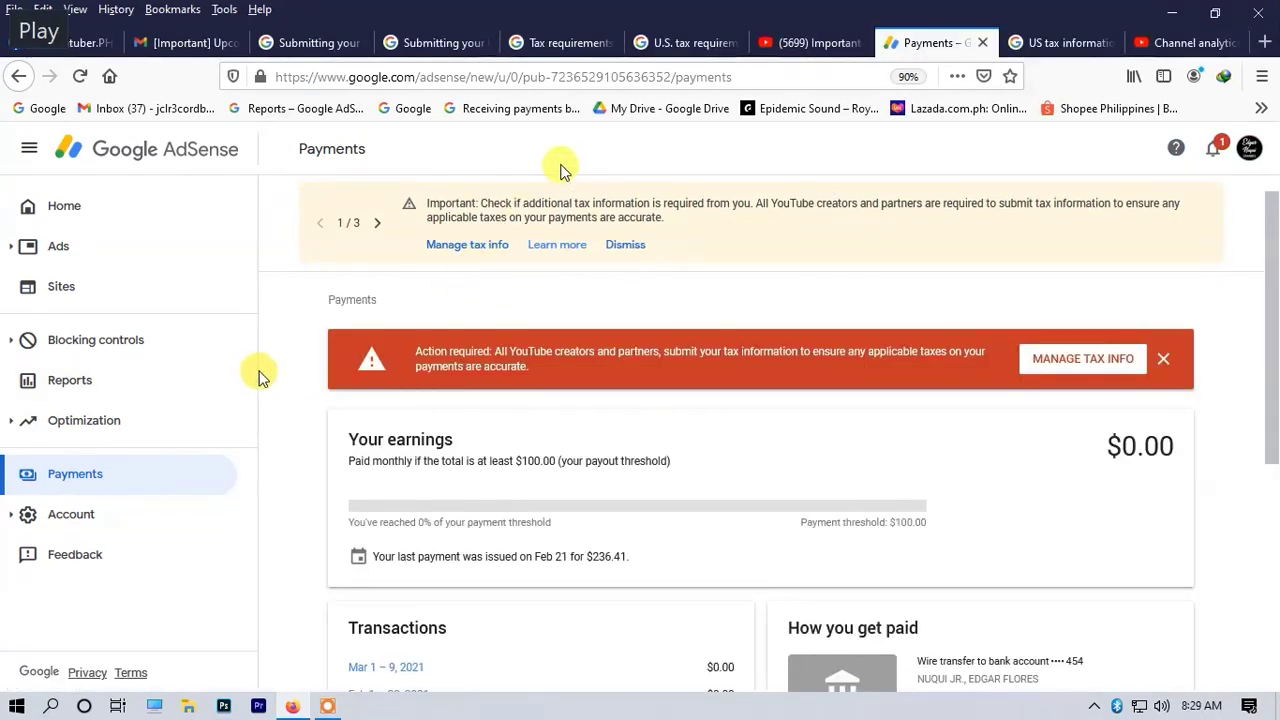
Open the tax info management page from the payments alert and start adding United States tax info
scroll(795, 375, "down", 1)
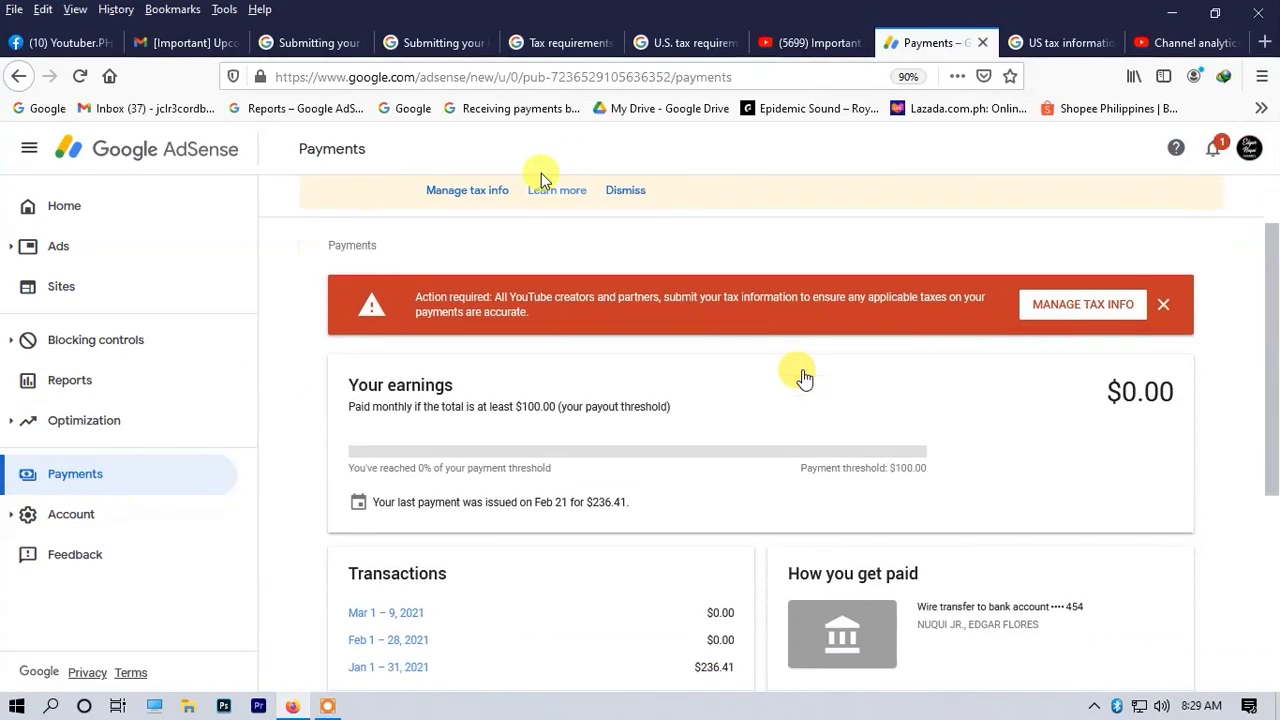
scroll(802, 370, "down", 3)
scroll(850, 355, "up", 3)
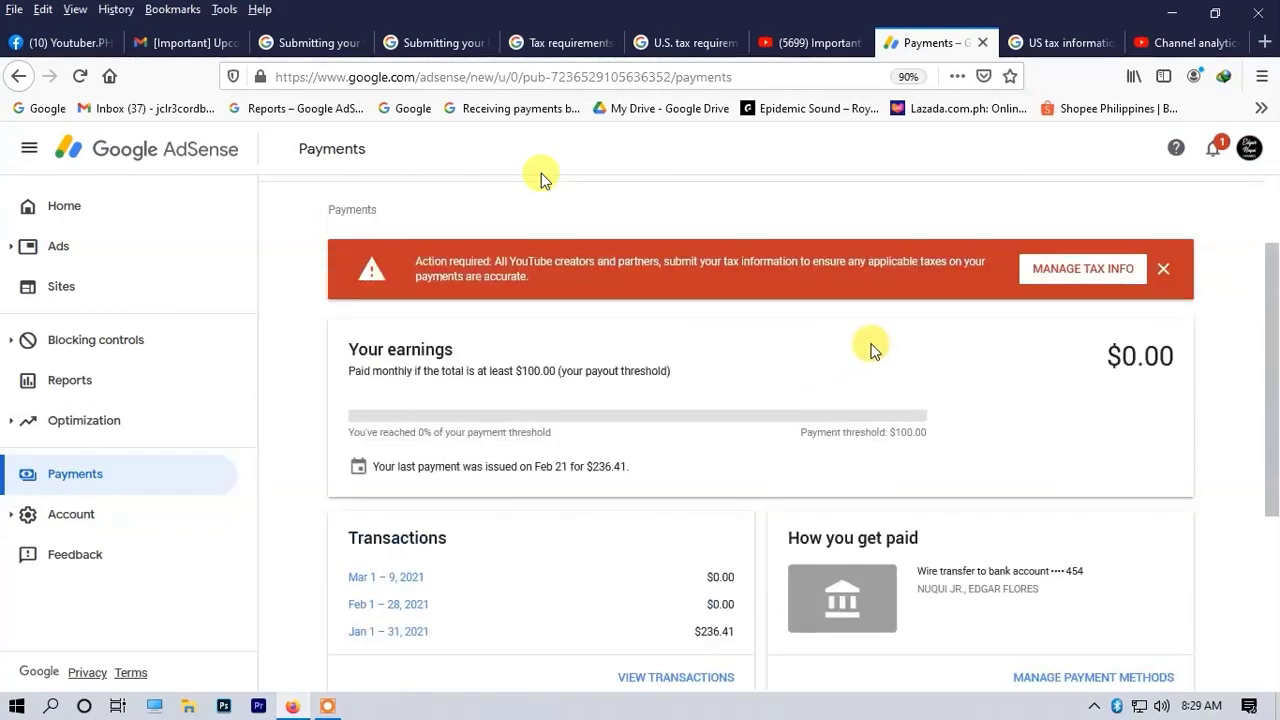
left_click(1081, 270)
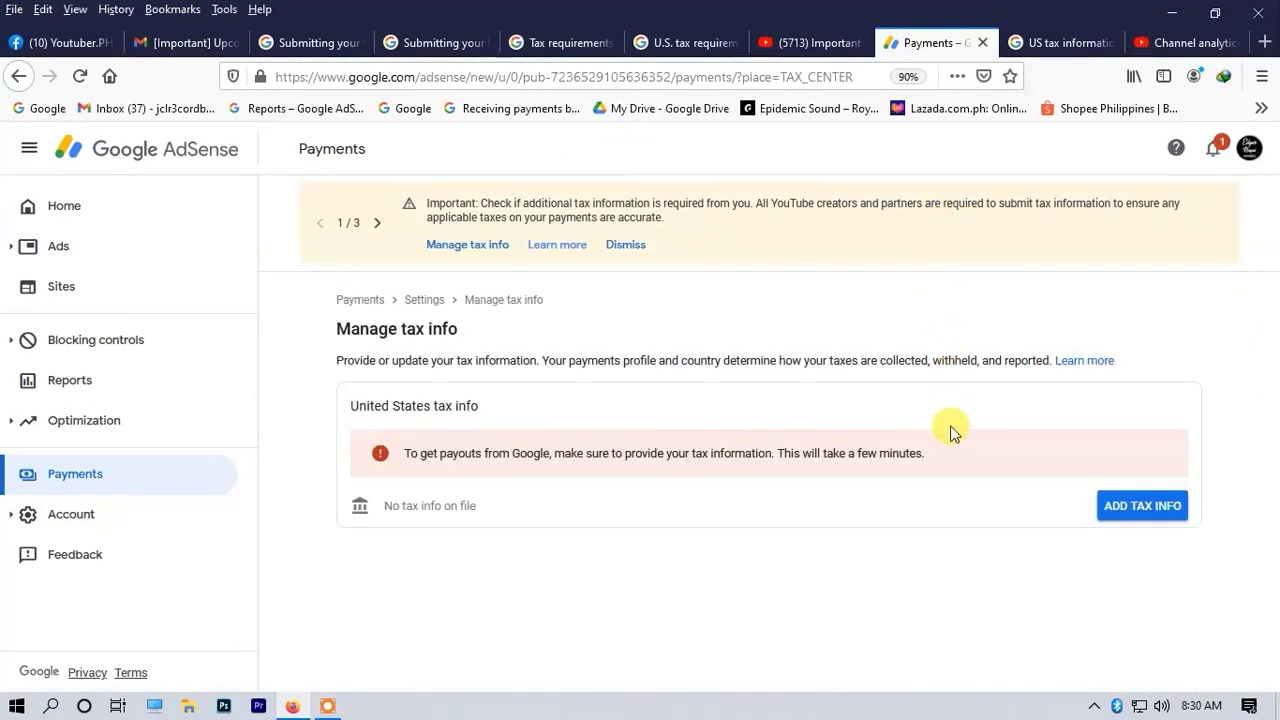
left_click(1142, 506)
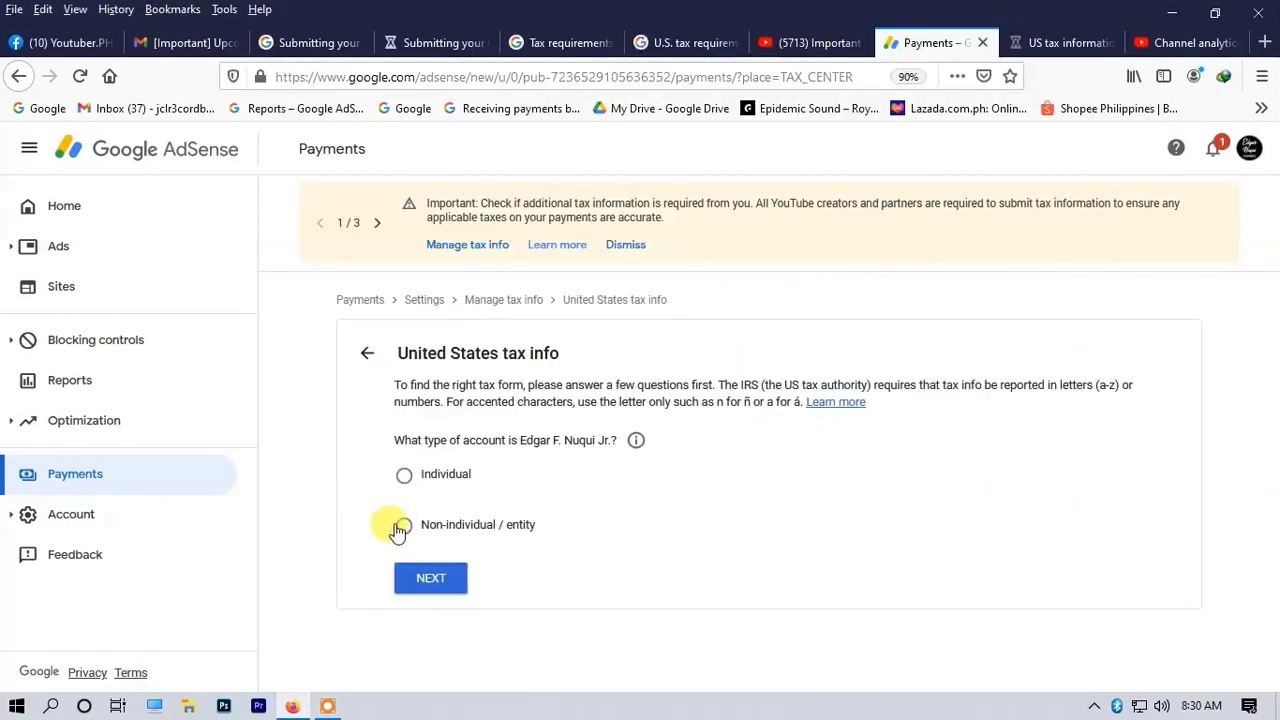
Set the account type to Individual and answer No to being a citizen or resident of the United States
left_click(405, 477)
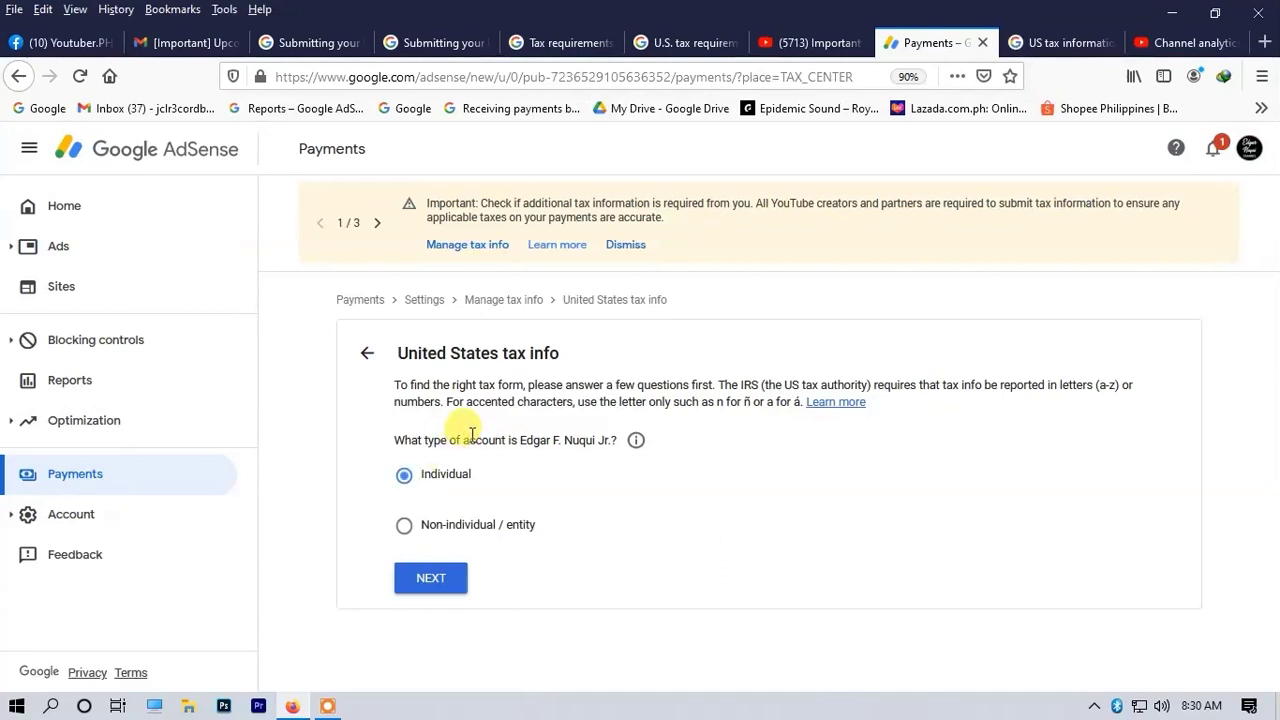
left_click(440, 580)
scroll(466, 522, "down", 1)
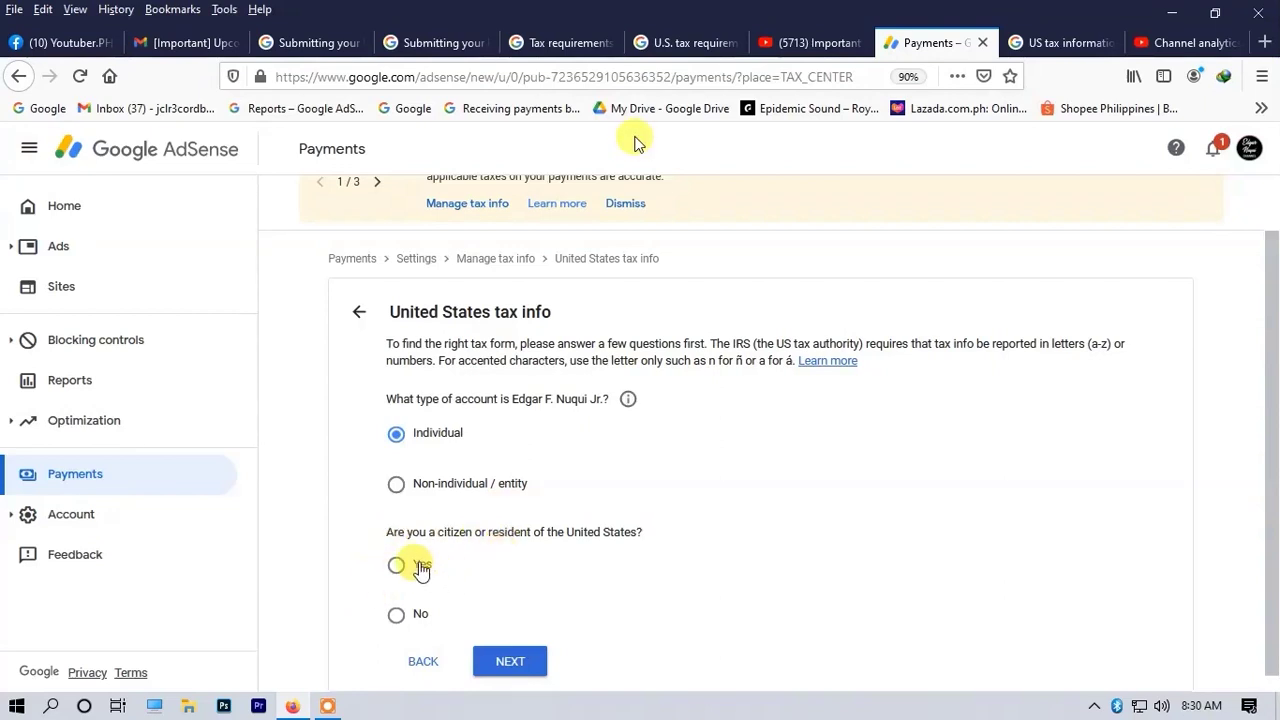
left_click(395, 619)
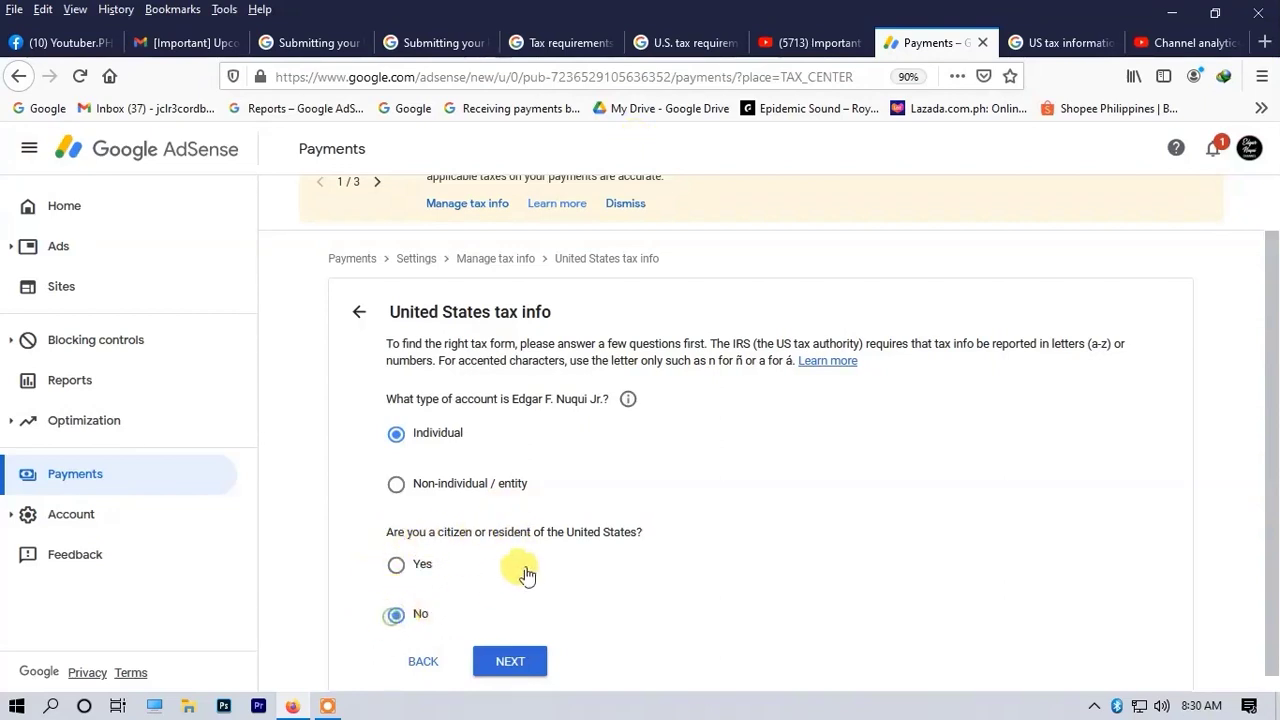
left_click(507, 661)
Choose W-8BEN as the W-8 tax form type and start the form
scroll(741, 401, "down", 3)
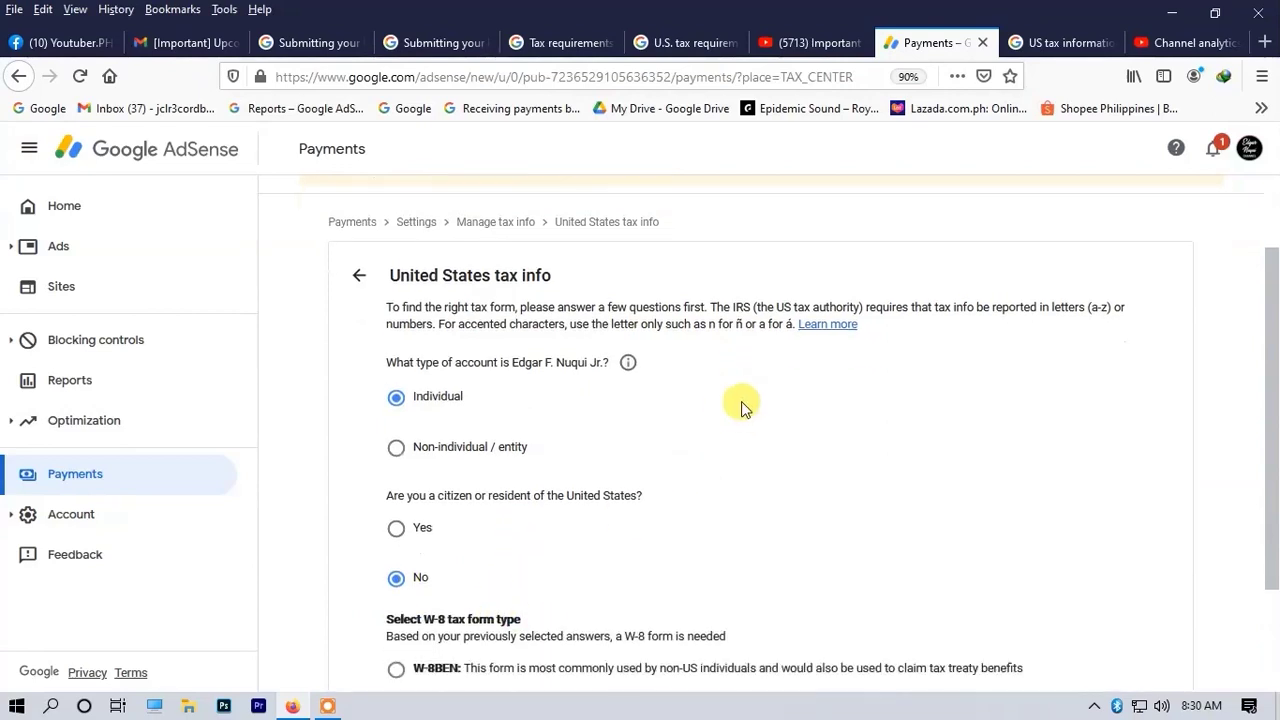
left_click(397, 553)
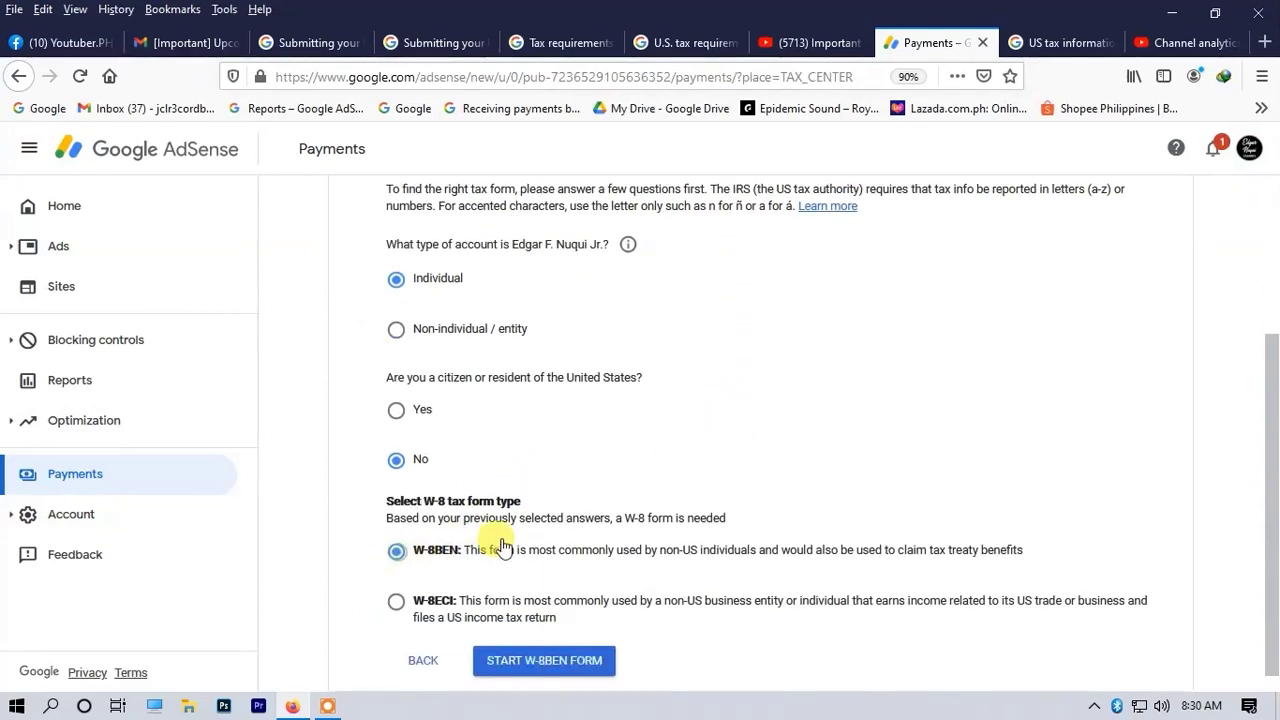
left_click(535, 660)
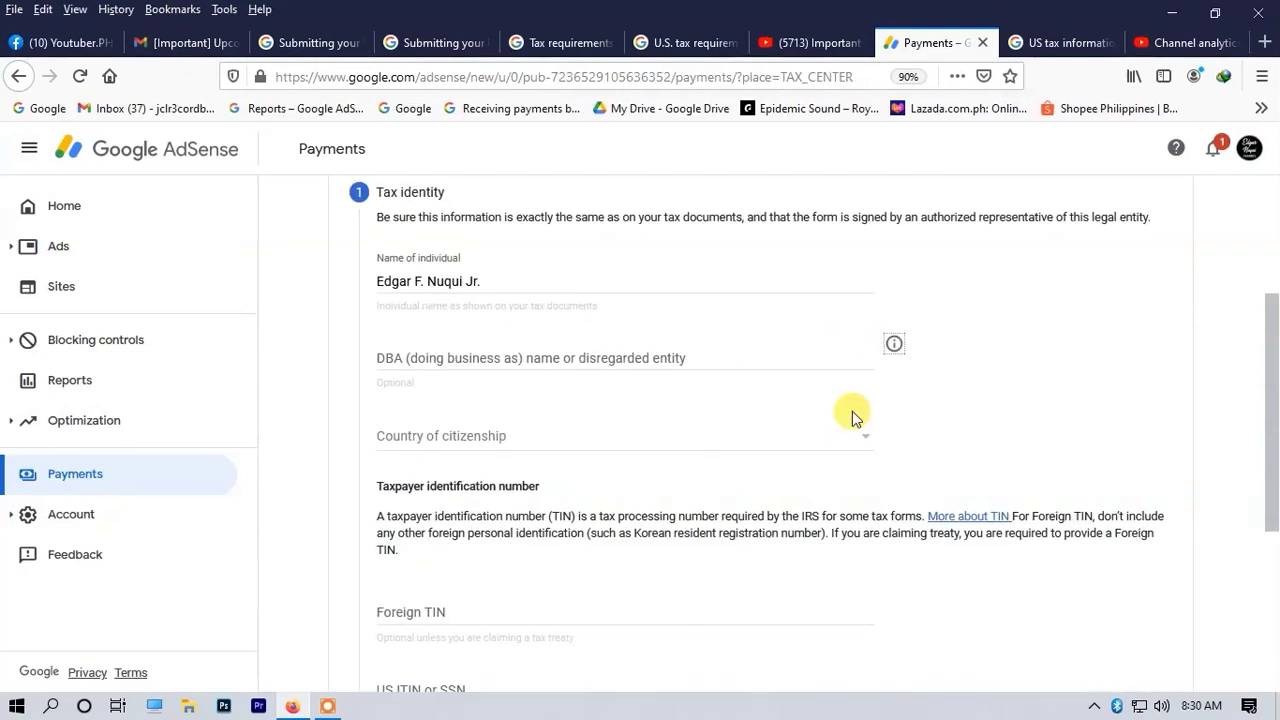
Set the country of citizenship to Philippines in the Tax identity section
left_click(558, 360)
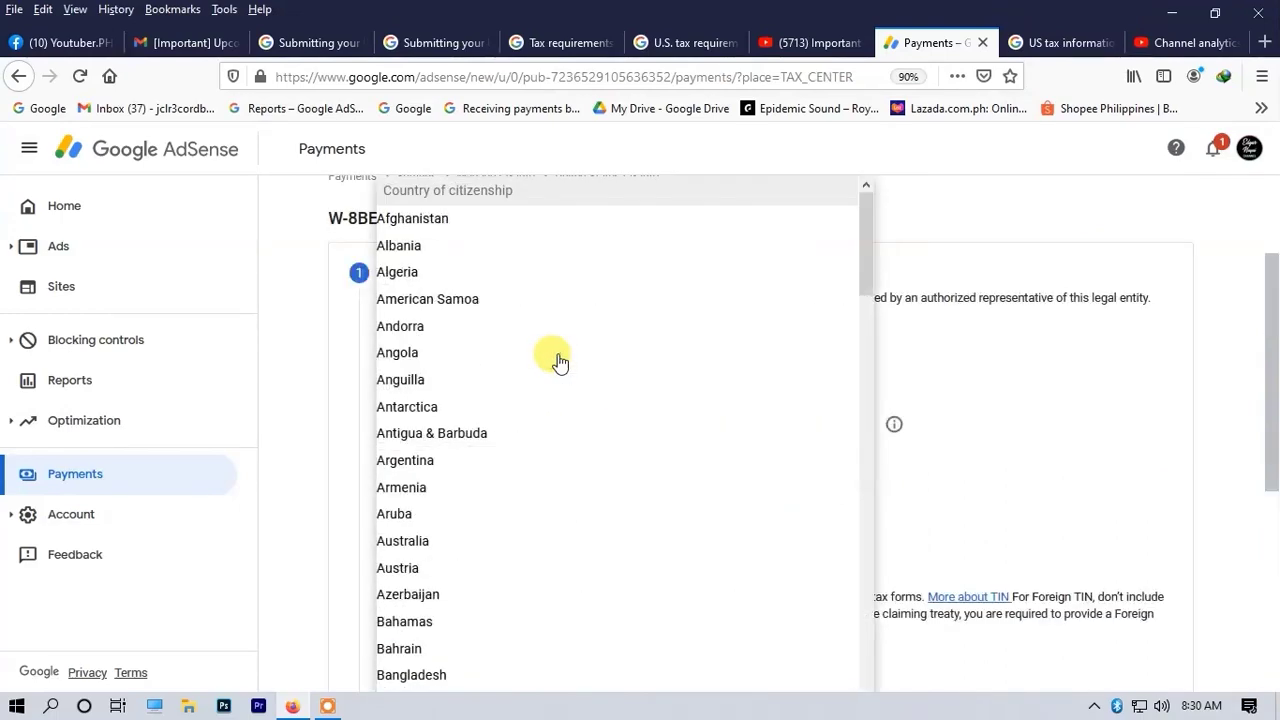
scroll(518, 440, "down", 10)
scroll(522, 452, "down", 8)
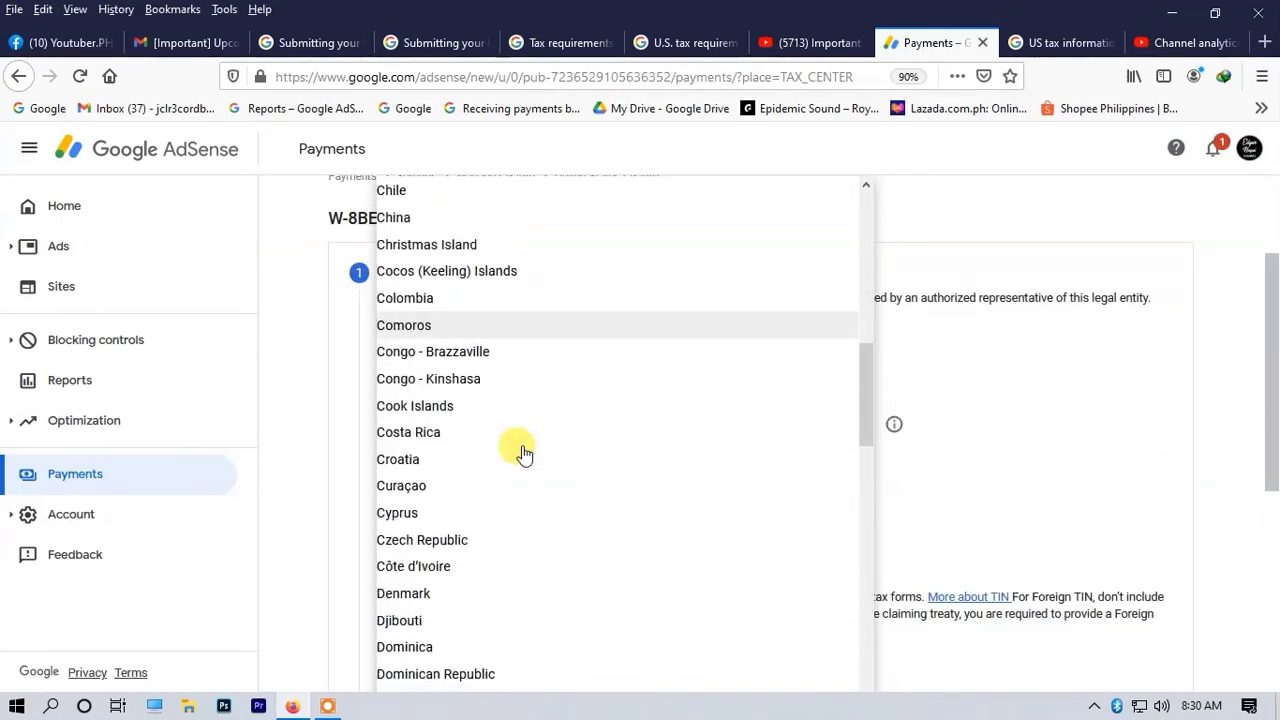
scroll(495, 485, "down", 6)
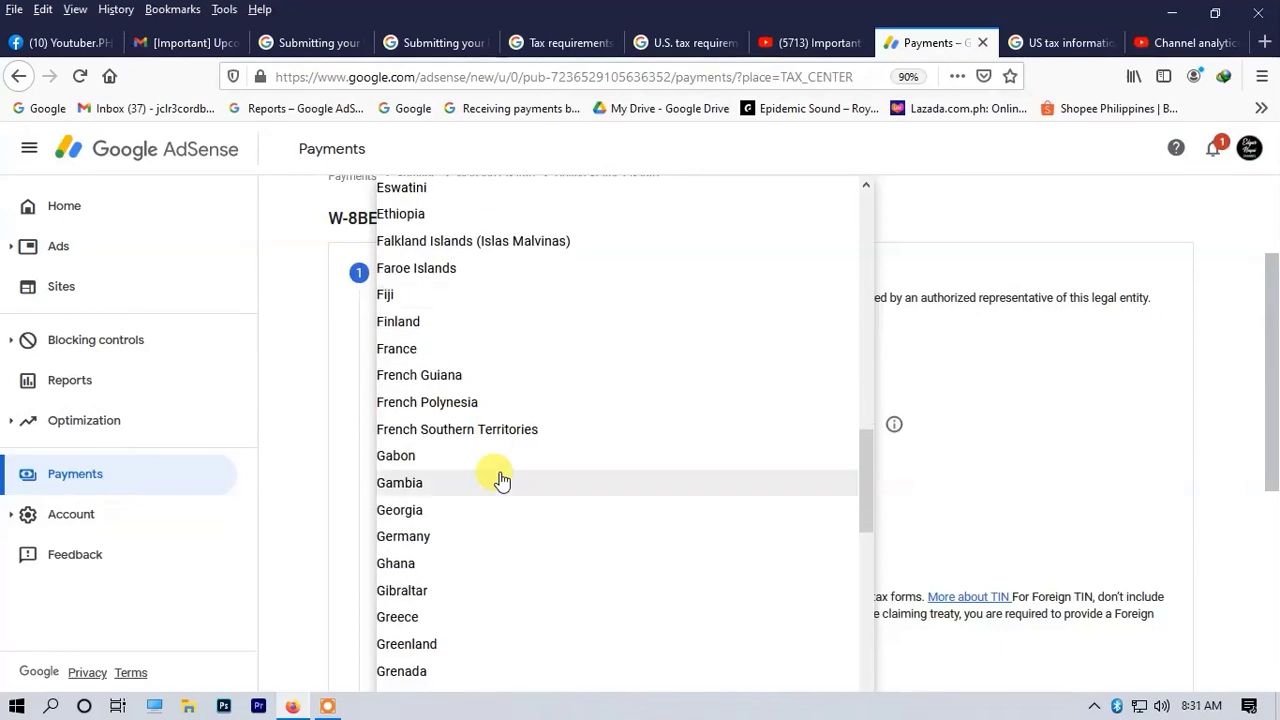
scroll(484, 502, "down", 10)
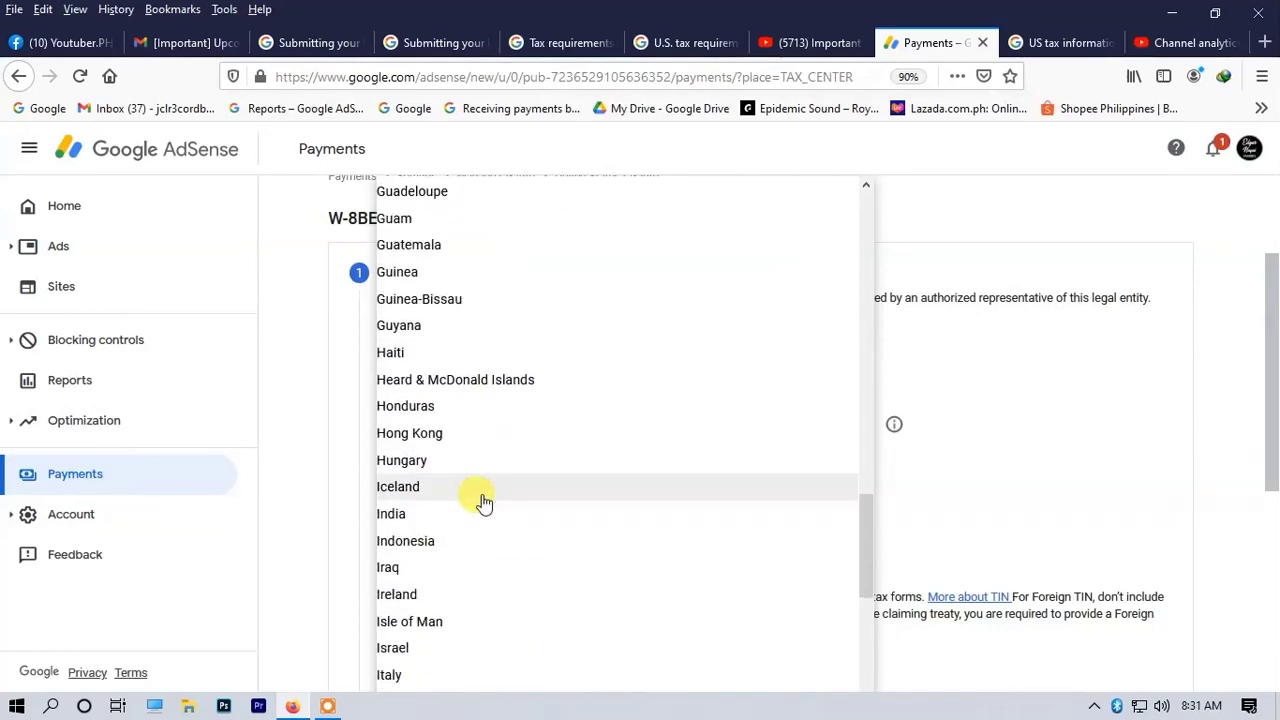
scroll(486, 510, "down", 4)
scroll(487, 517, "down", 12)
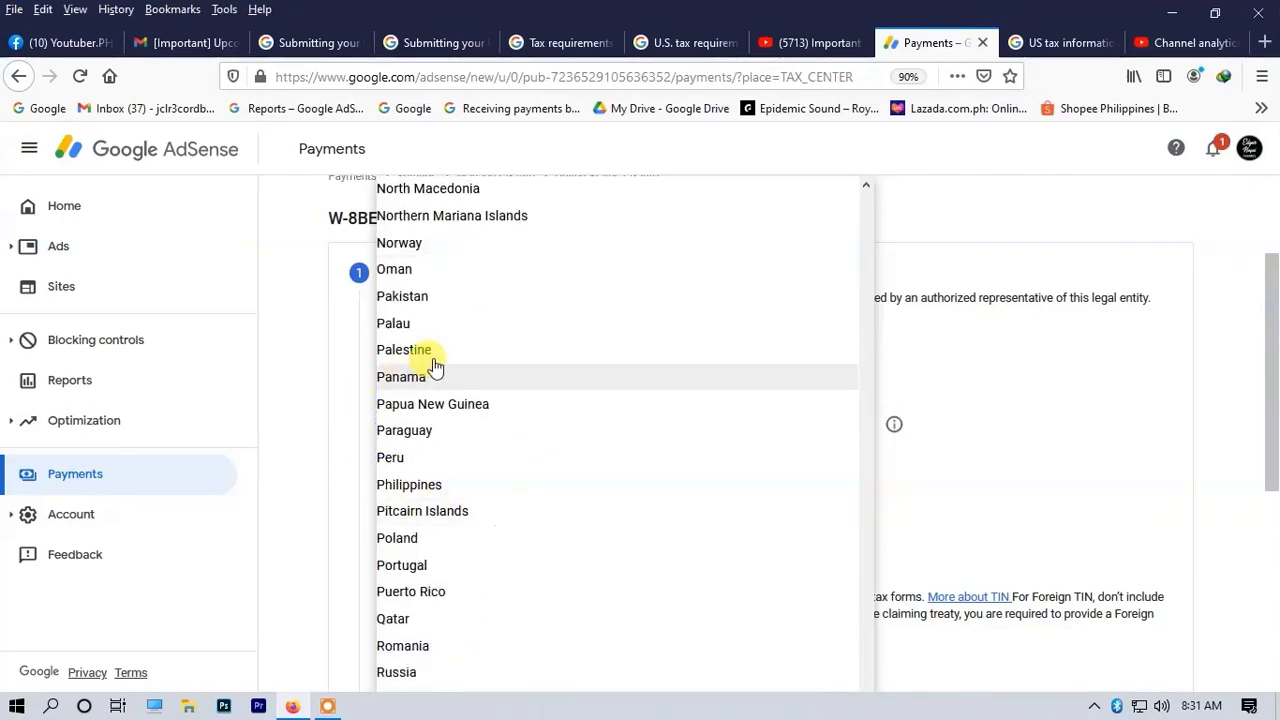
left_click(447, 486)
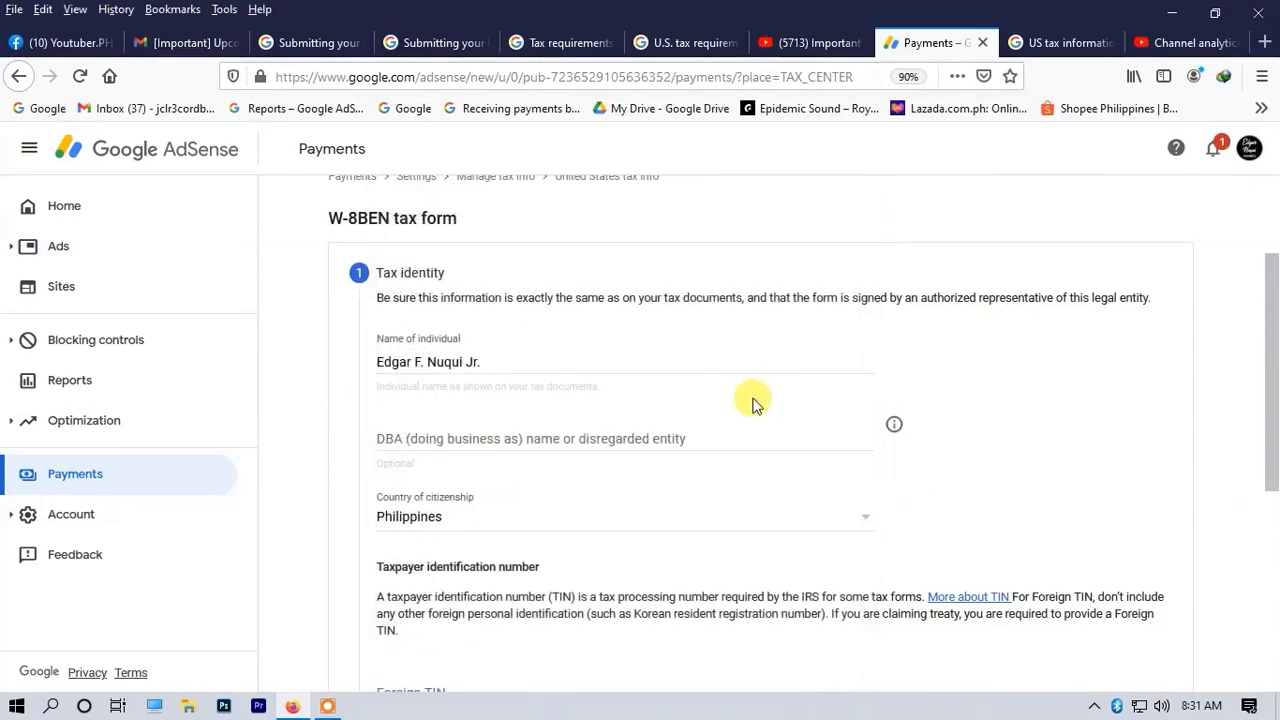
Review the taxpayer identification number requirements, the Foreign TIN and US ITIN or SSN fields, and the remaining form sections
scroll(1078, 470, "down", 3)
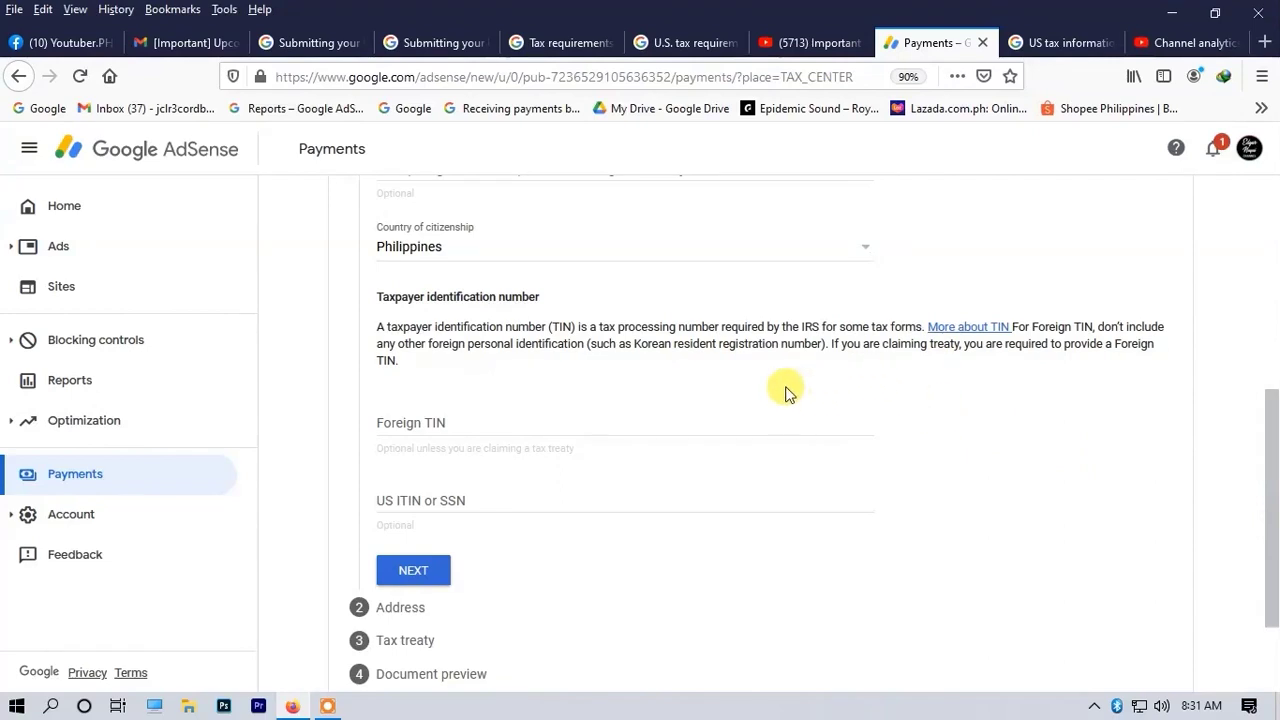
scroll(786, 392, "down", 1)
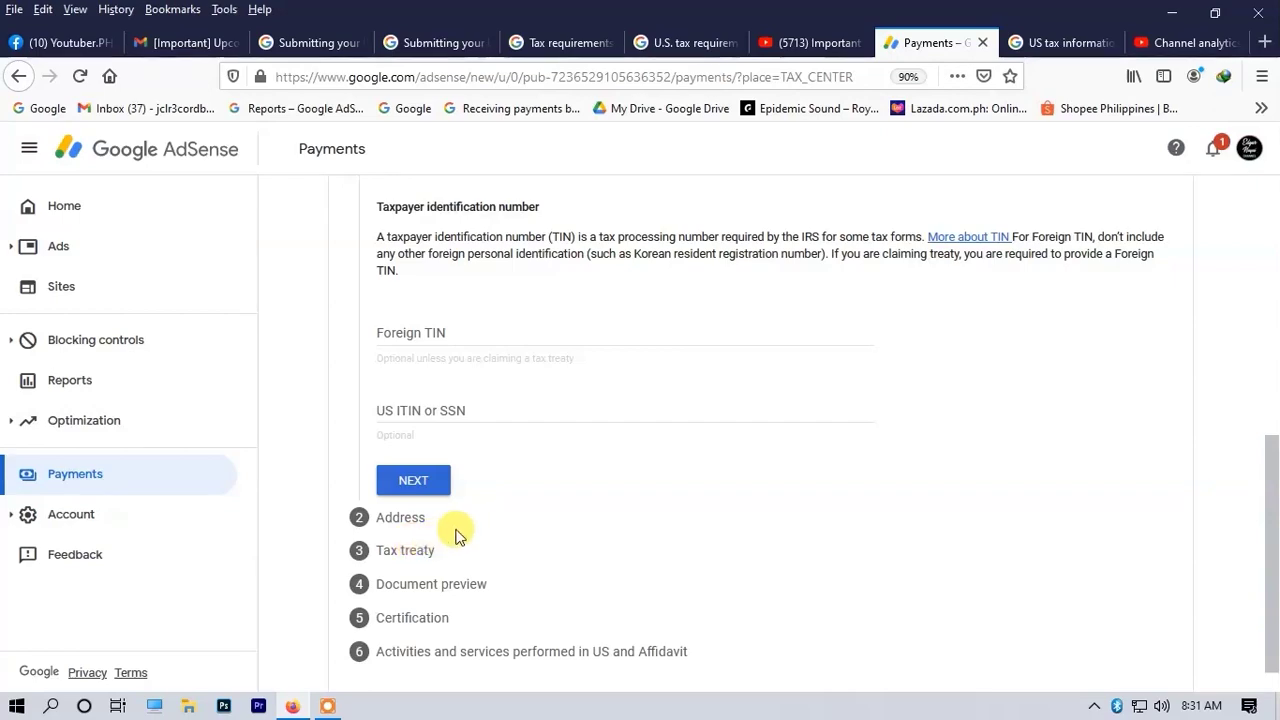
scroll(457, 520, "up", 3)
scroll(480, 483, "down", 3)
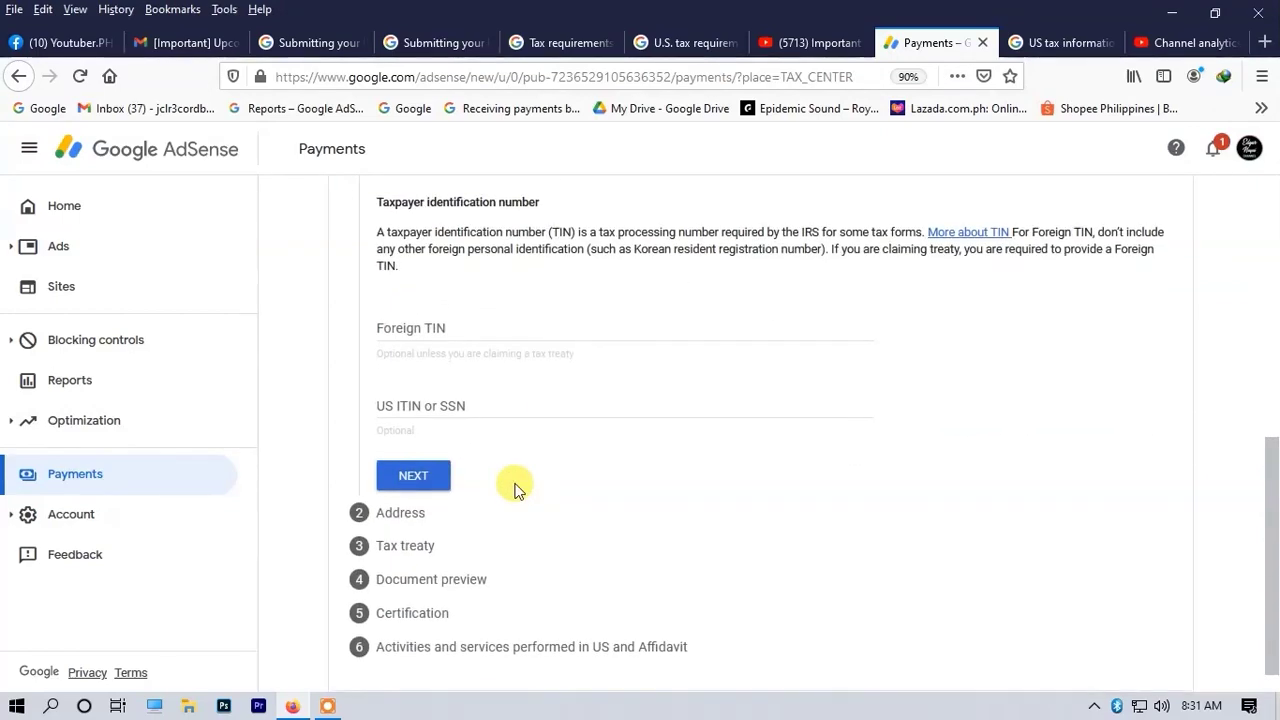
scroll(515, 488, "up", 1)
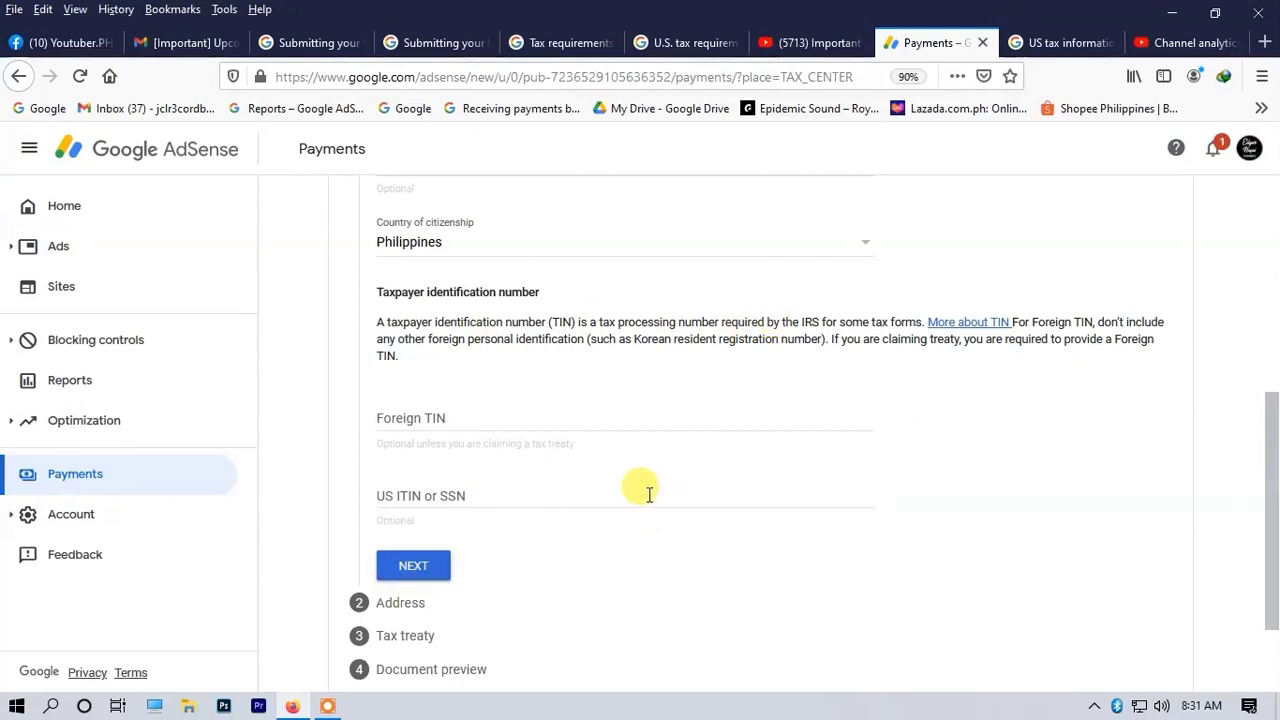
scroll(649, 491, "down", 1)
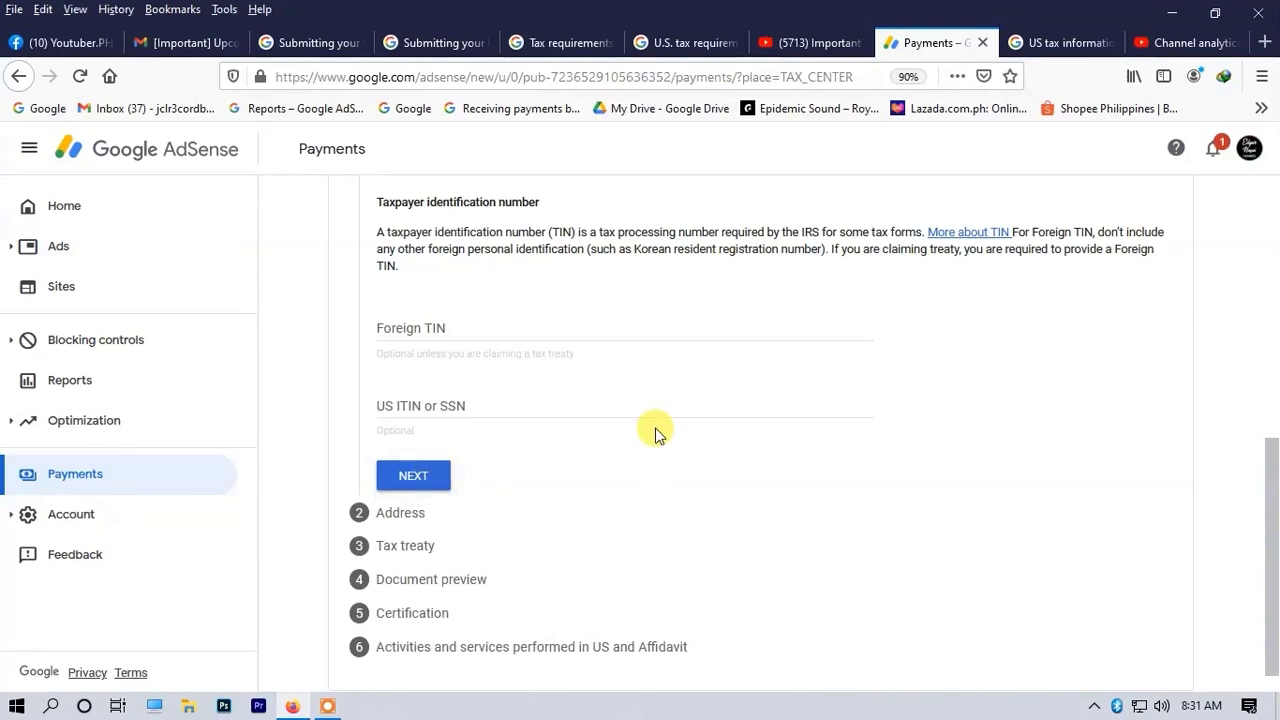
Replace the middle initial with the full middle name in the Name of individual field
scroll(655, 431, "up", 3)
left_click(420, 267)
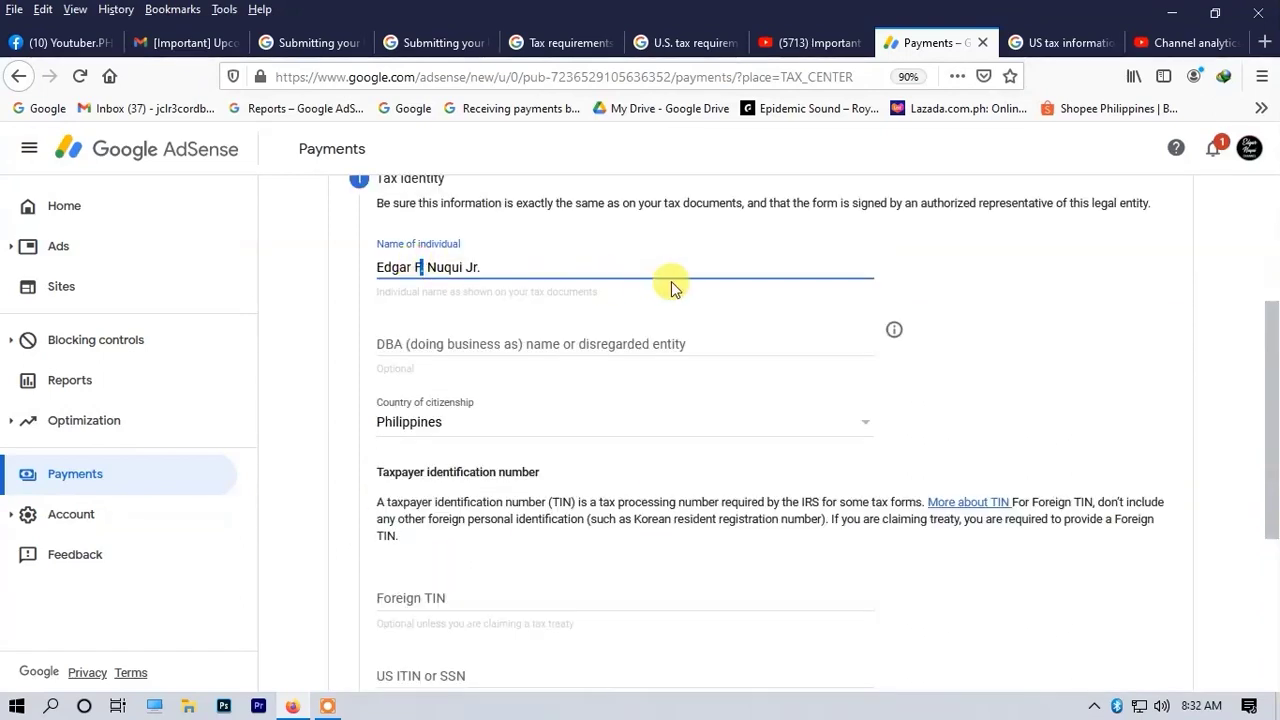
type("lores")
left_click(990, 317)
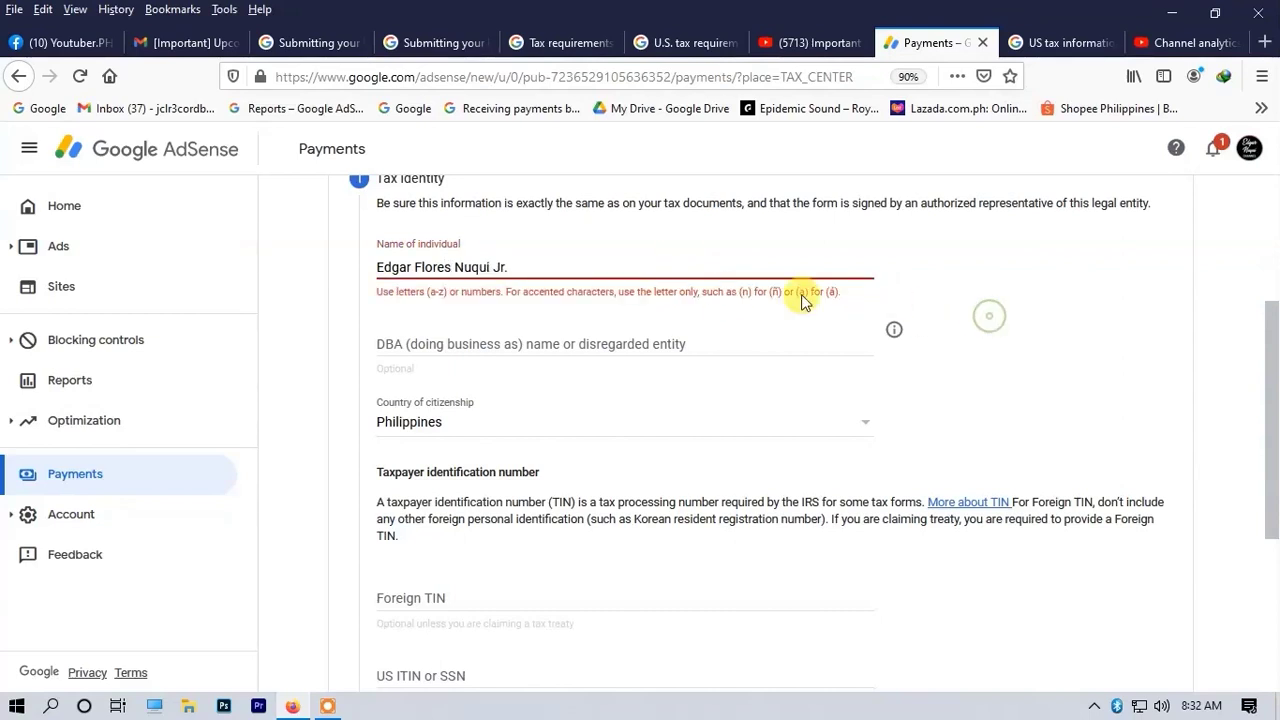
left_click(572, 267)
left_click(983, 277)
Submit the Tax identity section with both taxpayer identification number fields left blank
scroll(577, 495, "down", 2)
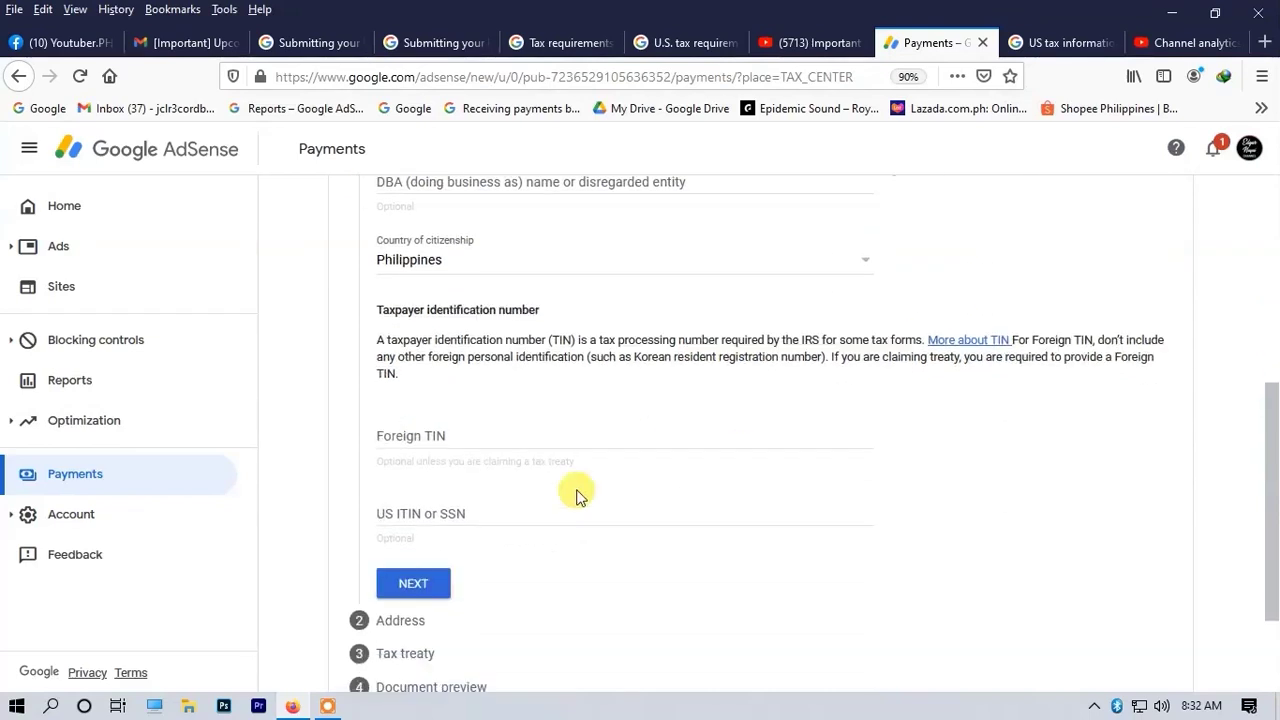
left_click(414, 575)
scroll(683, 405, "up", 3)
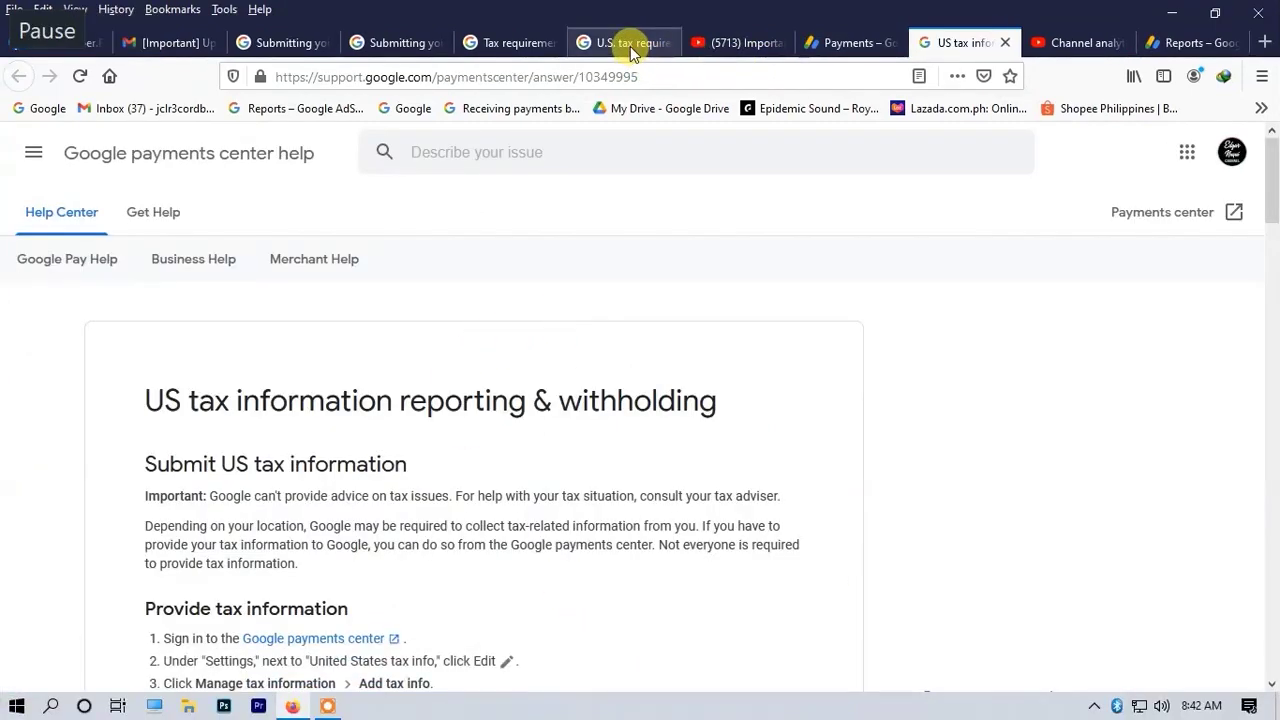
Switch from the payments center help page to the open AdSense Reports page and go to the AdSense home page
key("space")
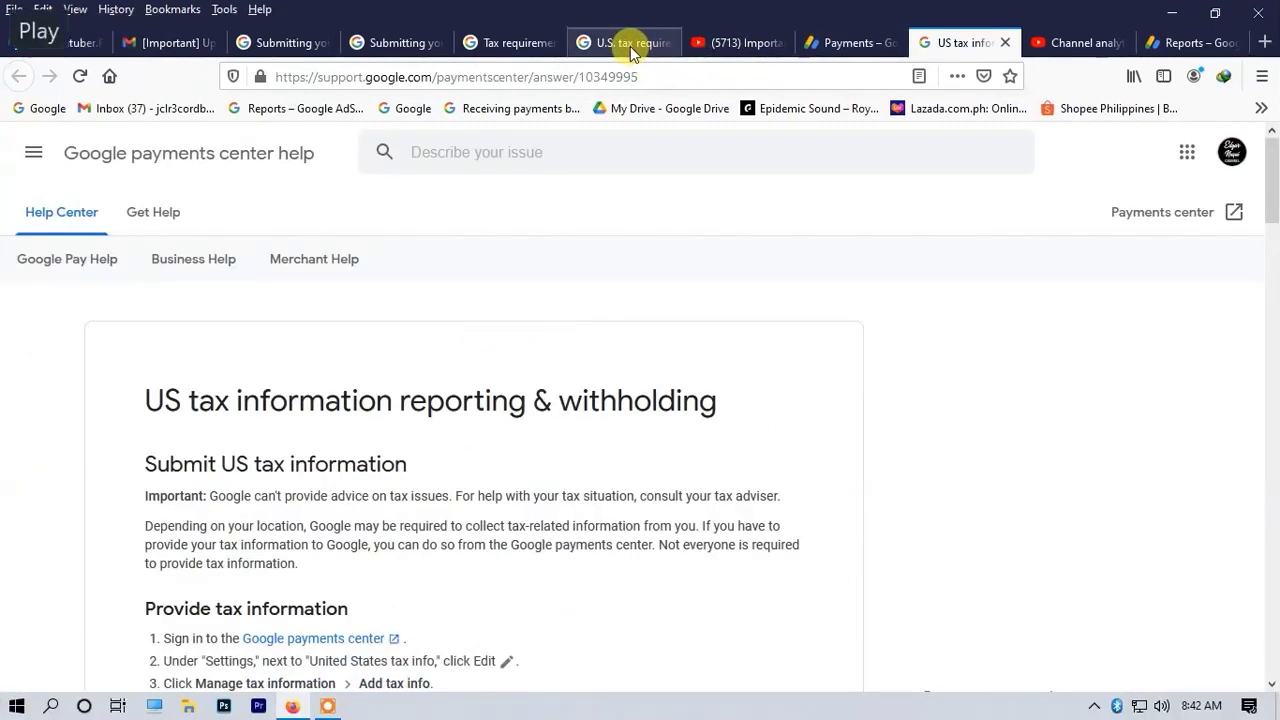
left_click(847, 45)
left_click(1224, 44)
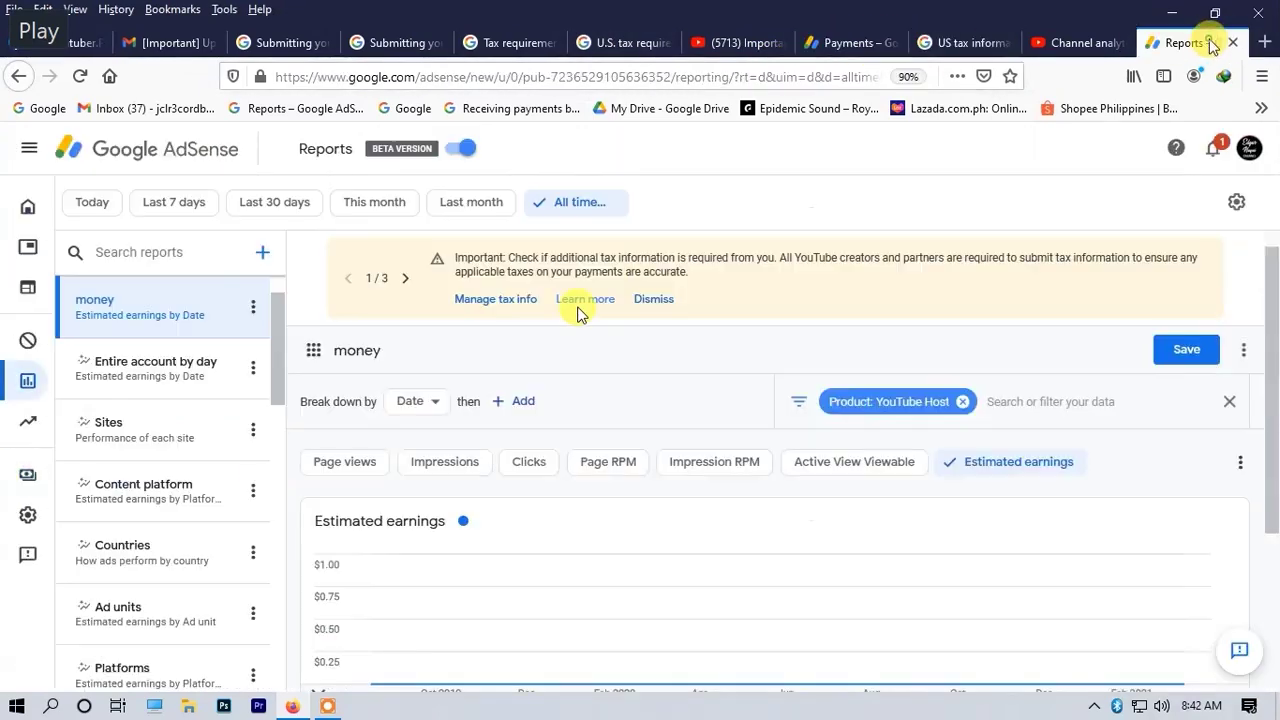
left_click(25, 206)
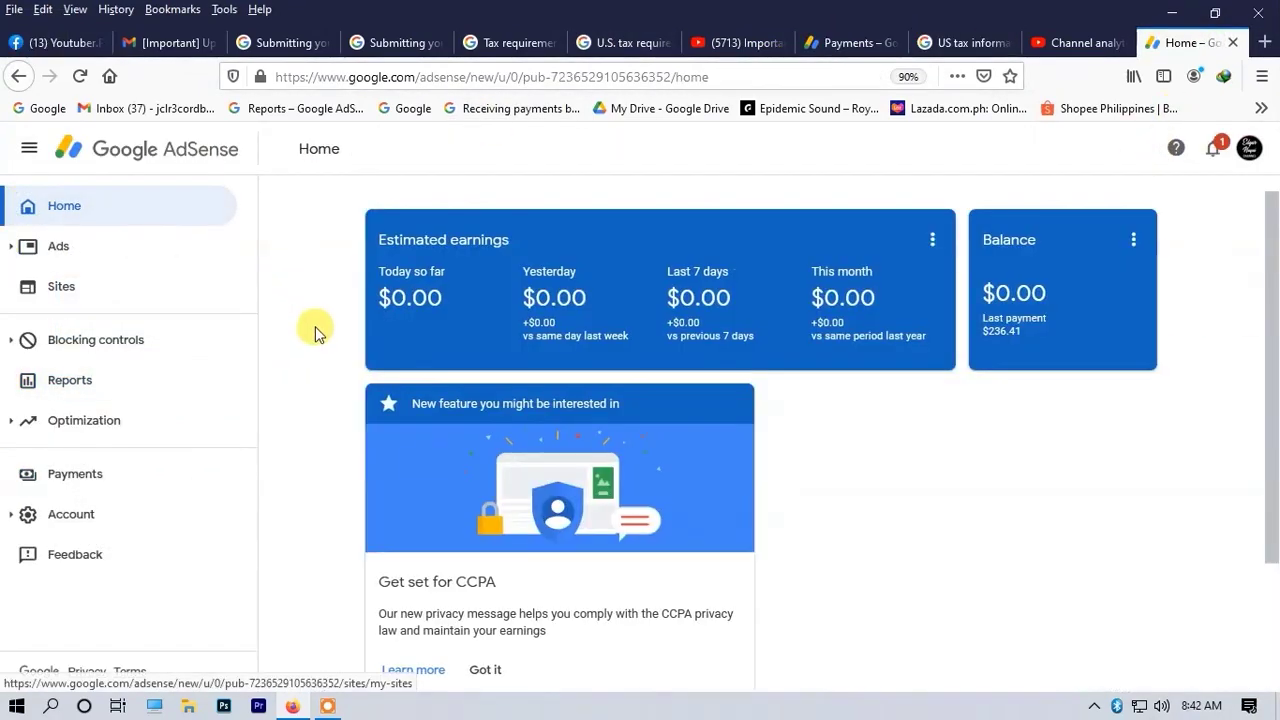
Open the payments profile's name and address for editing in the AdSense payment settings
left_click(94, 476)
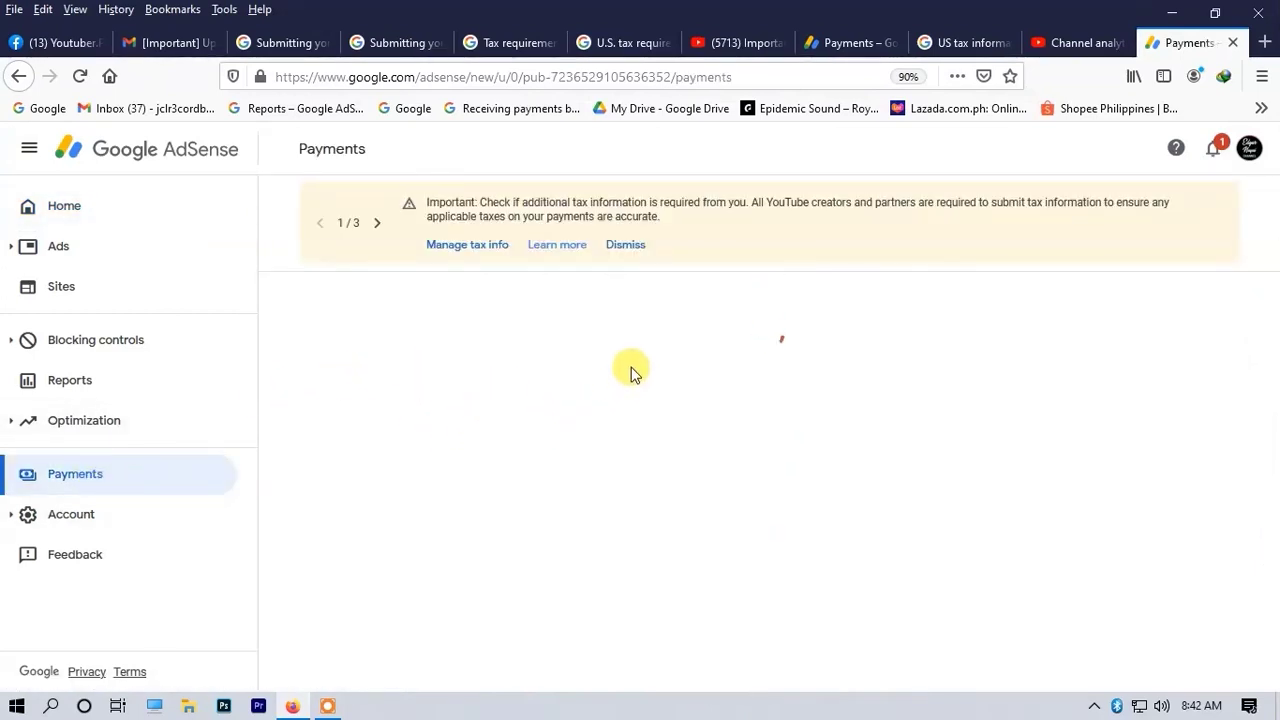
scroll(595, 452, "down", 3)
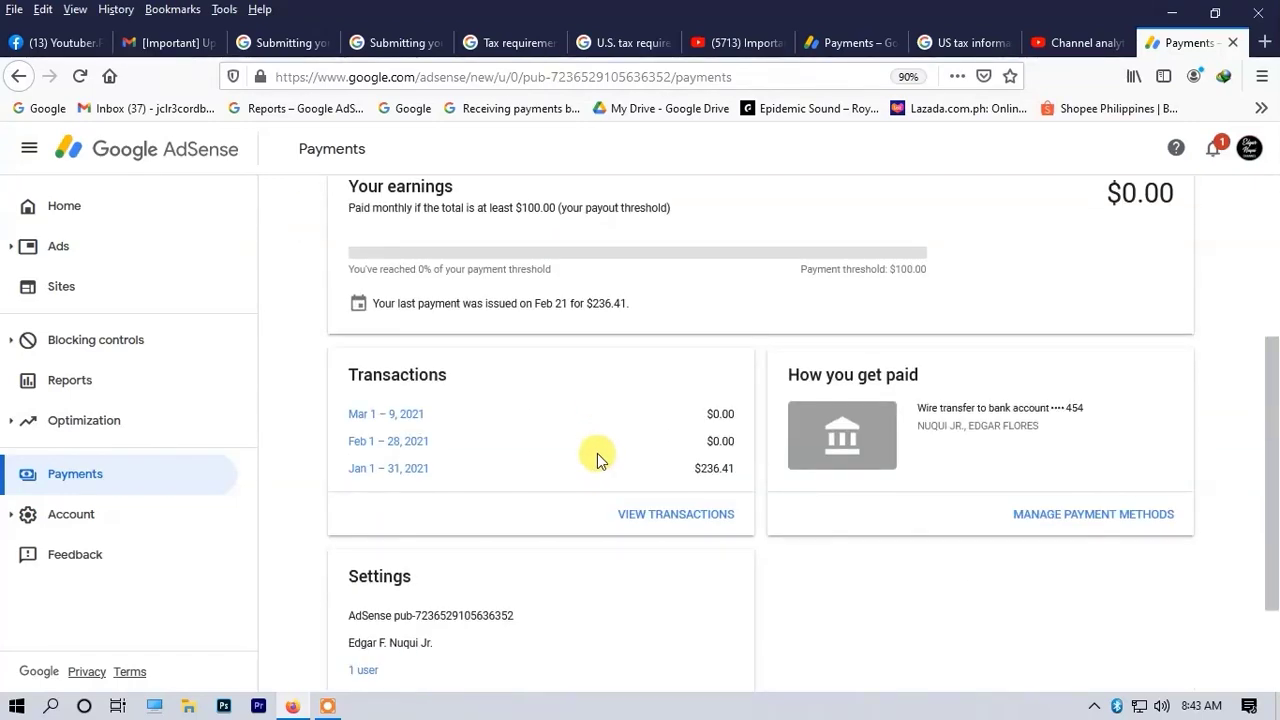
scroll(597, 458, "down", 2)
left_click(683, 604)
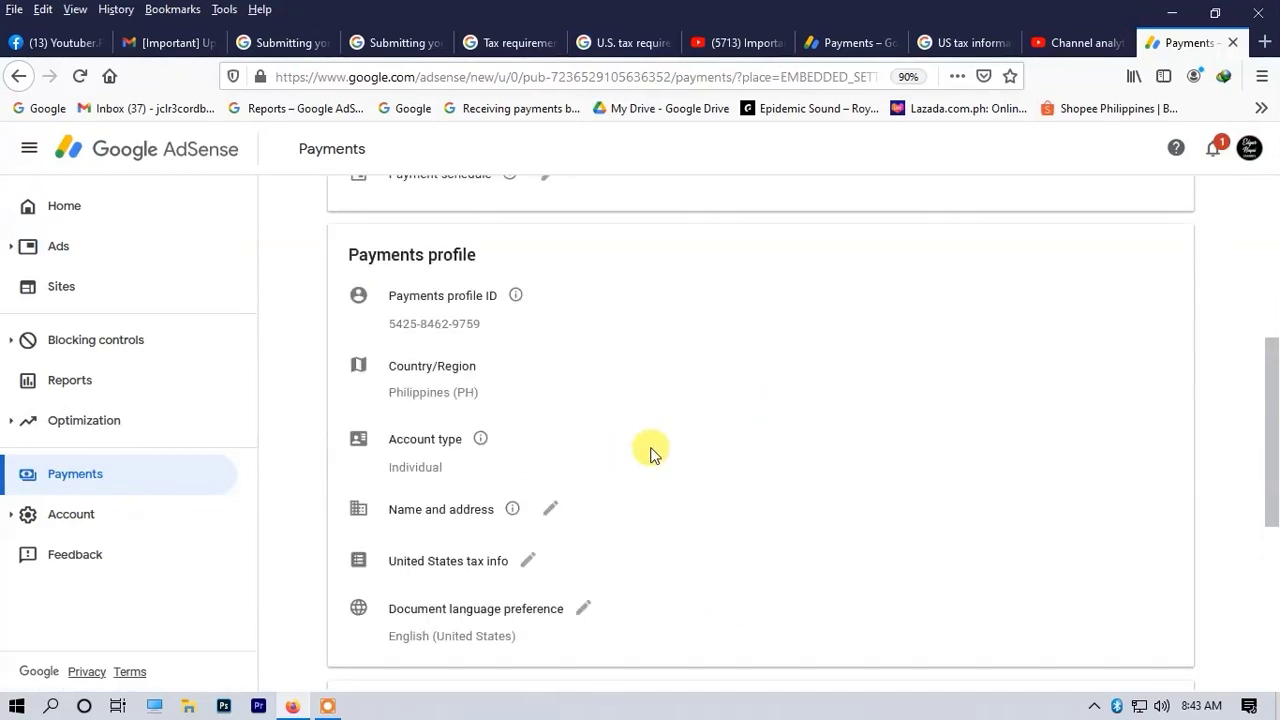
scroll(535, 430, "down", 3)
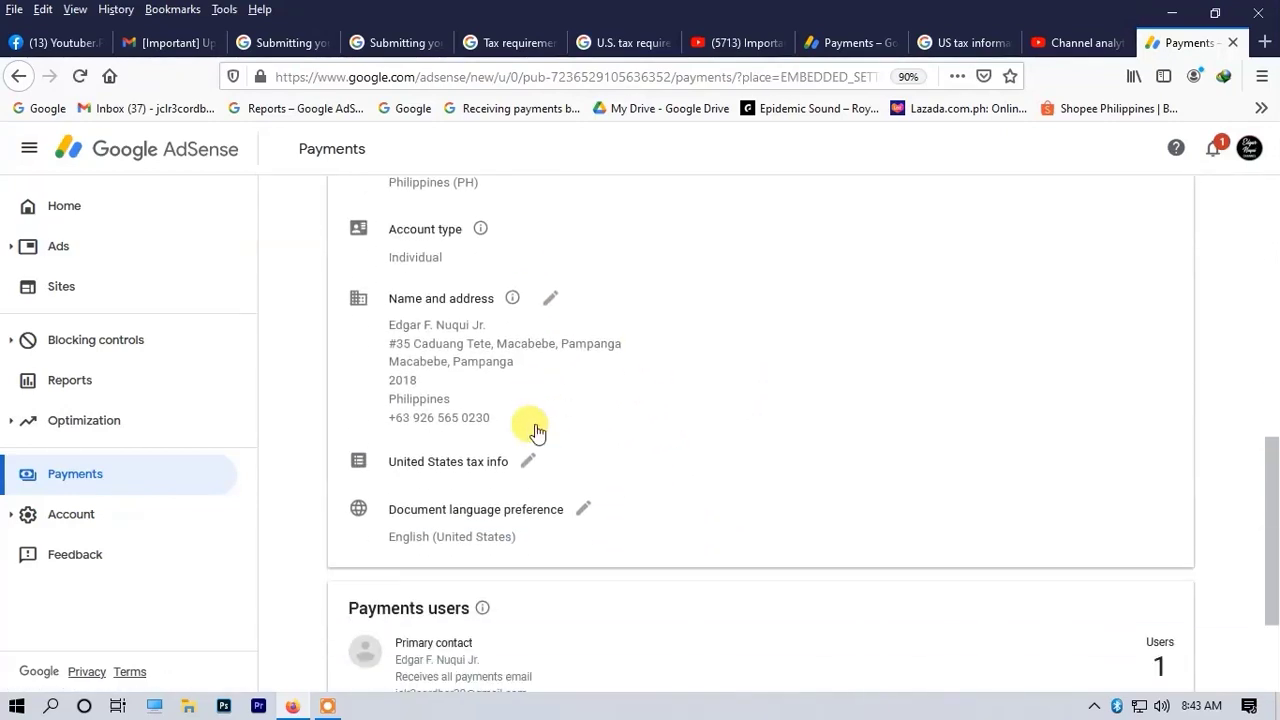
left_click(549, 303)
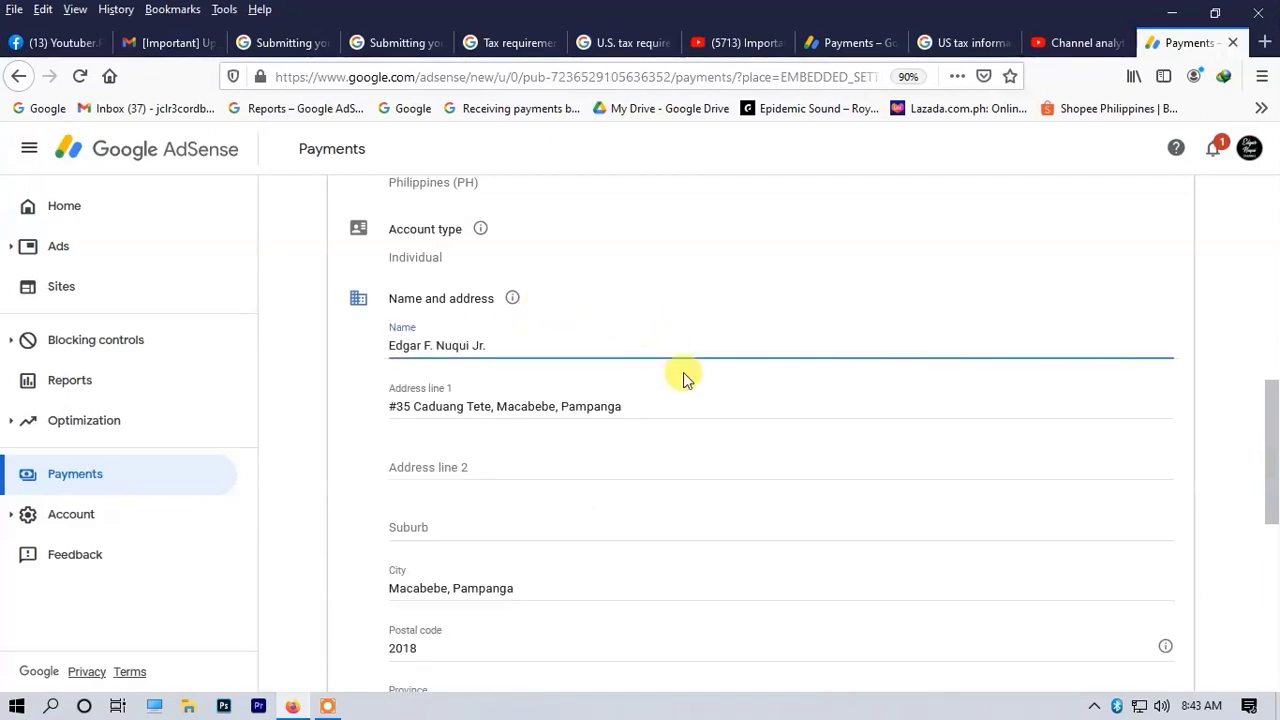
Copy address line 1 from the payments profile and complete the tax form's Address section with the mailing address same as the permanent residence address
scroll(620, 392, "down", 3)
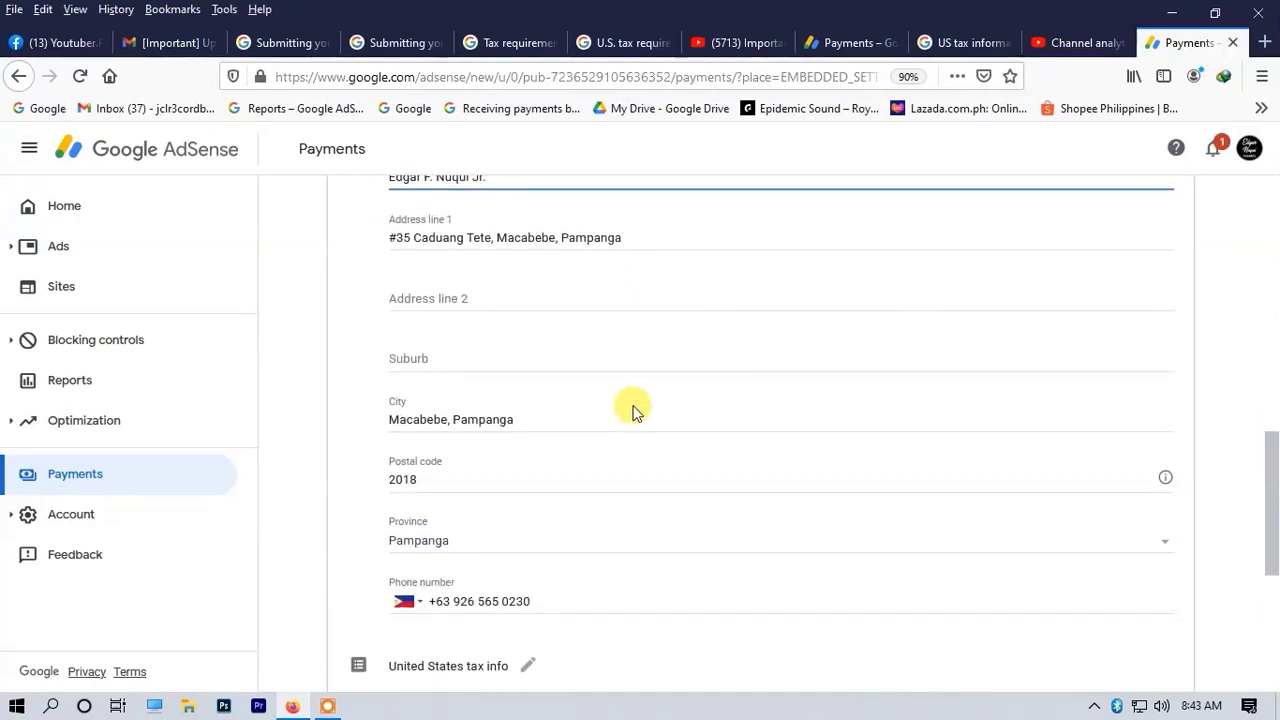
scroll(632, 410, "up", 3)
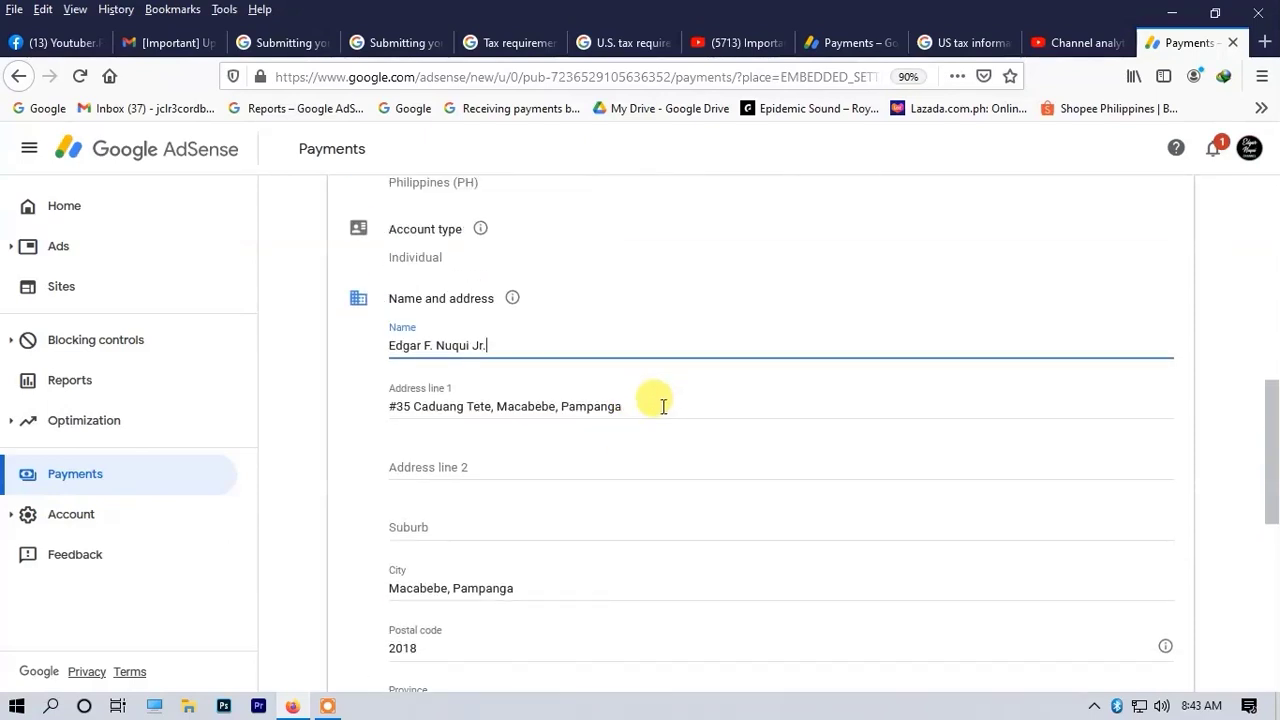
left_click_drag(609, 409, 400, 429)
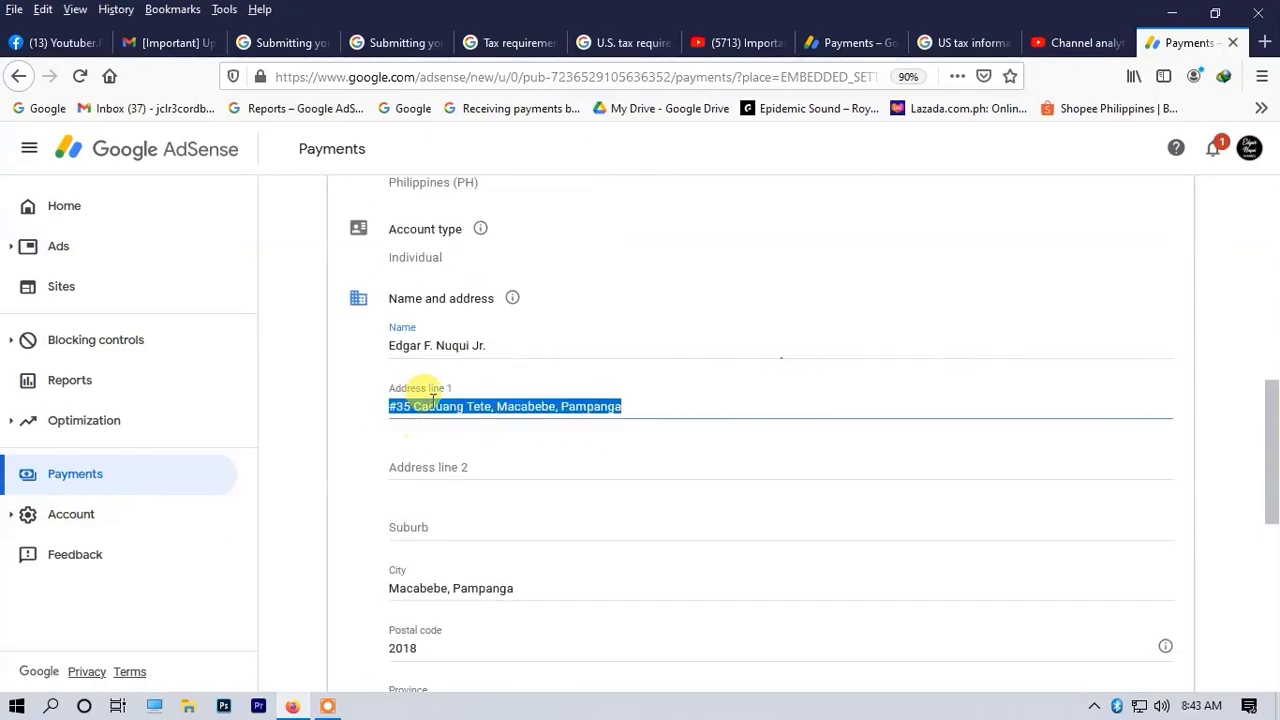
right_click(432, 400)
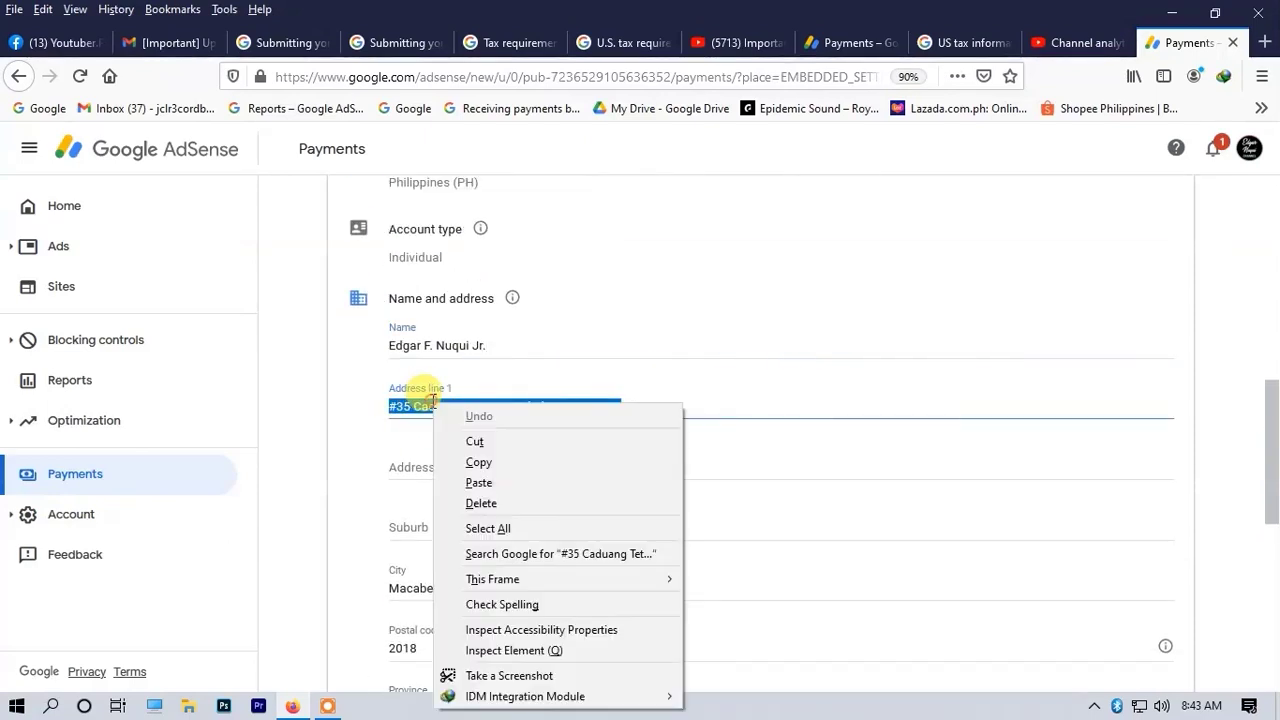
left_click(509, 462)
left_click(845, 42)
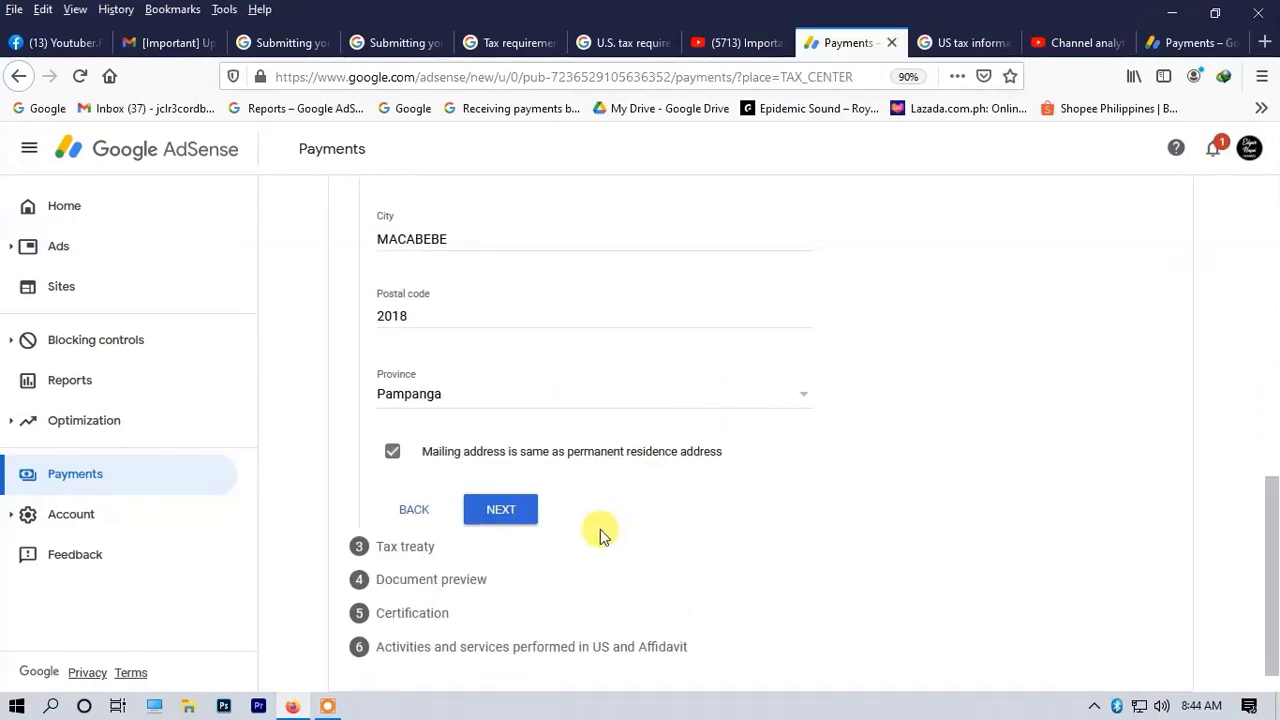
left_click(521, 514)
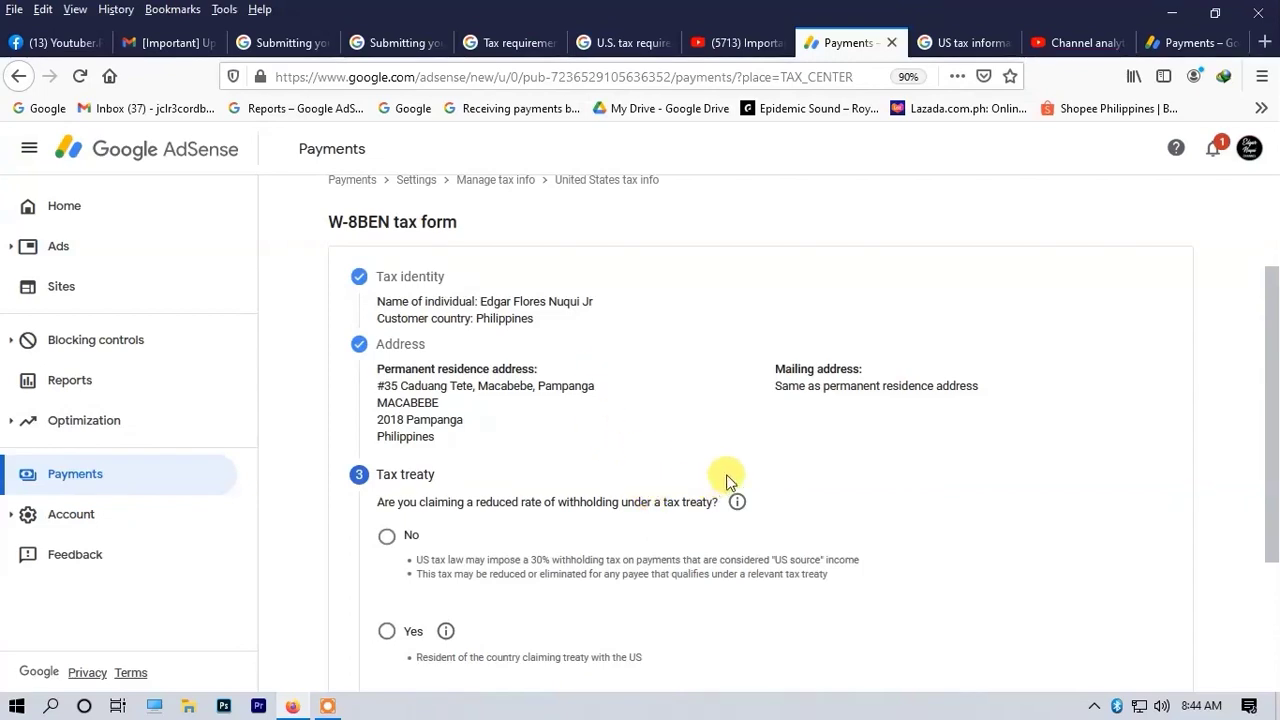
Answer No to claiming a reduced rate of withholding under a tax treaty and continue to the document preview
scroll(725, 455, "down", 2)
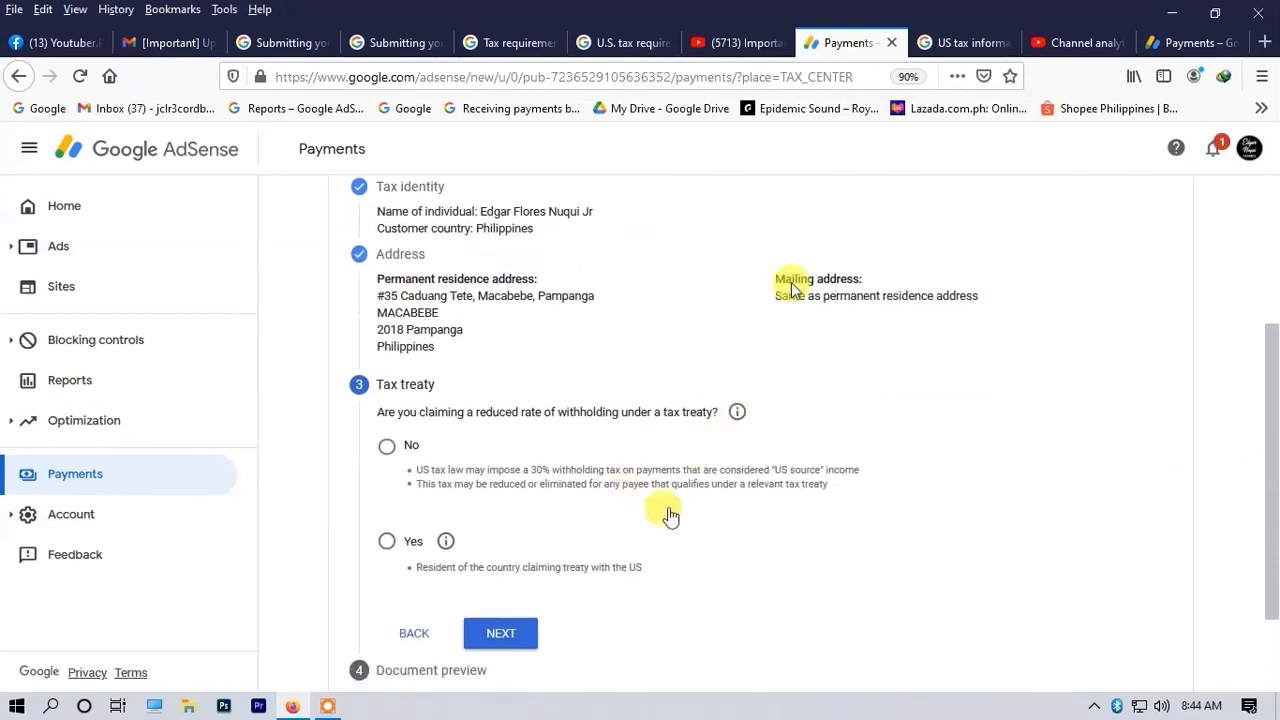
scroll(395, 500, "down", 2)
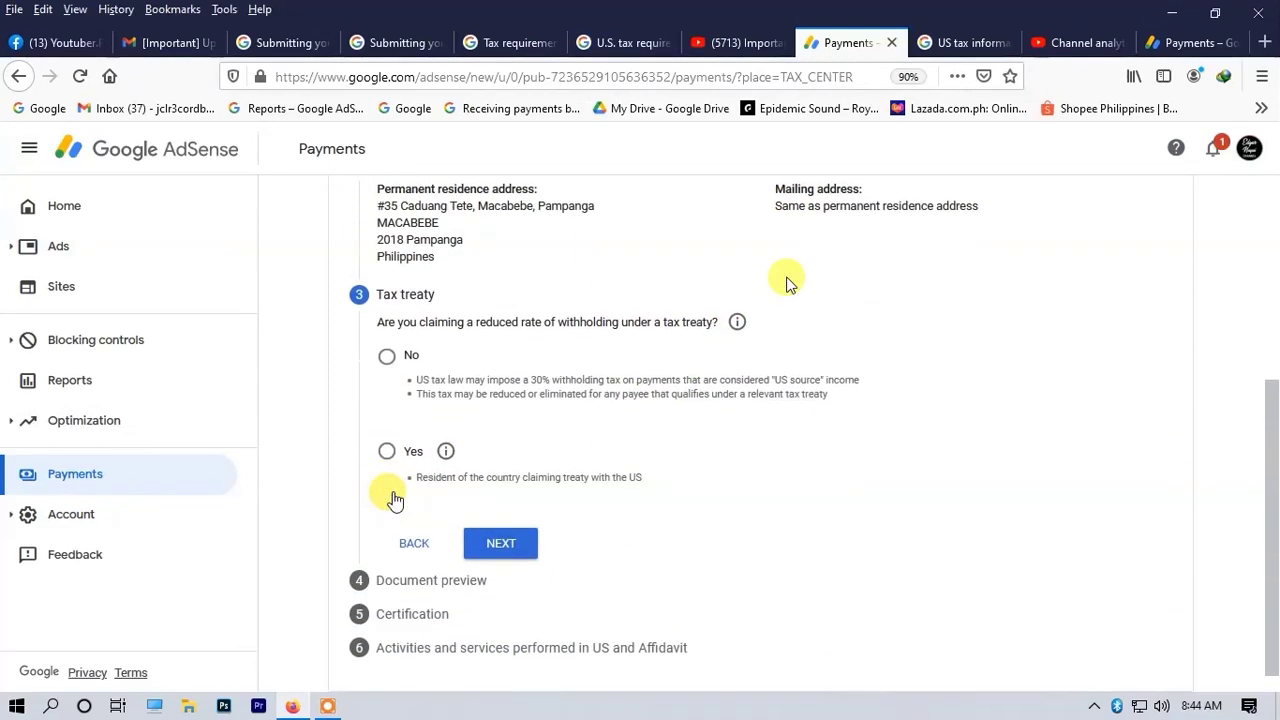
left_click(490, 428)
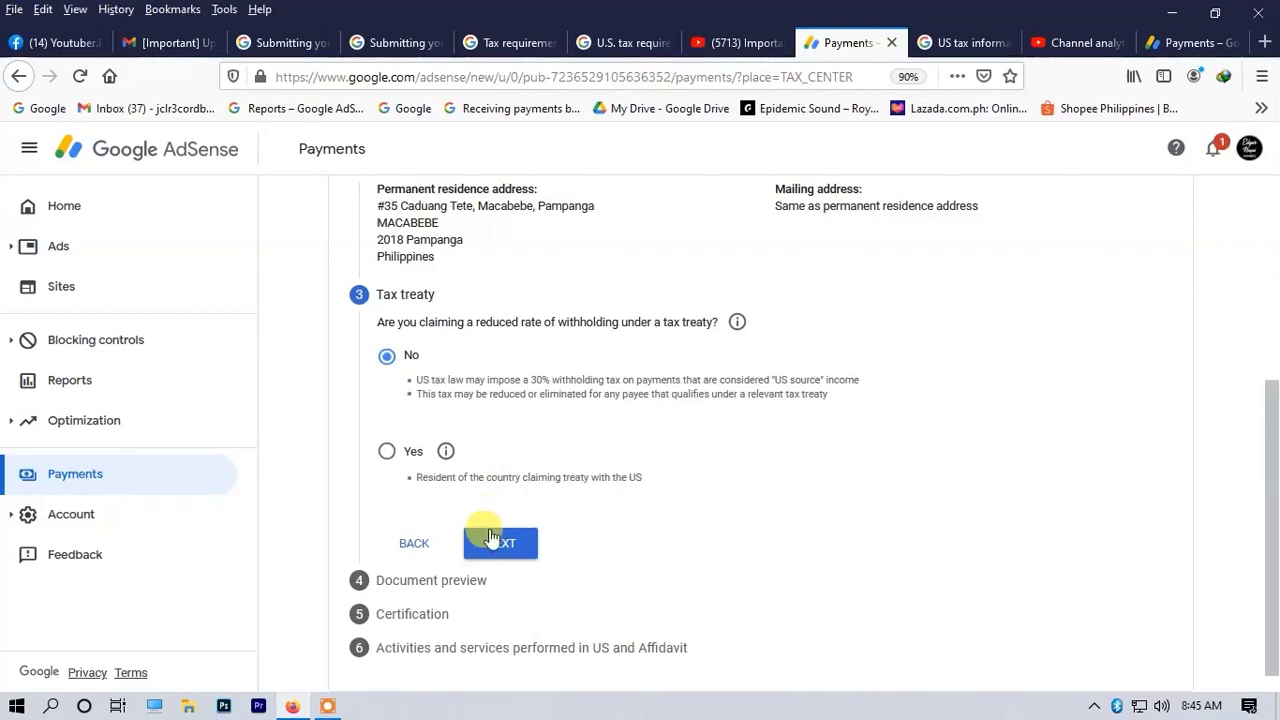
left_click(500, 545)
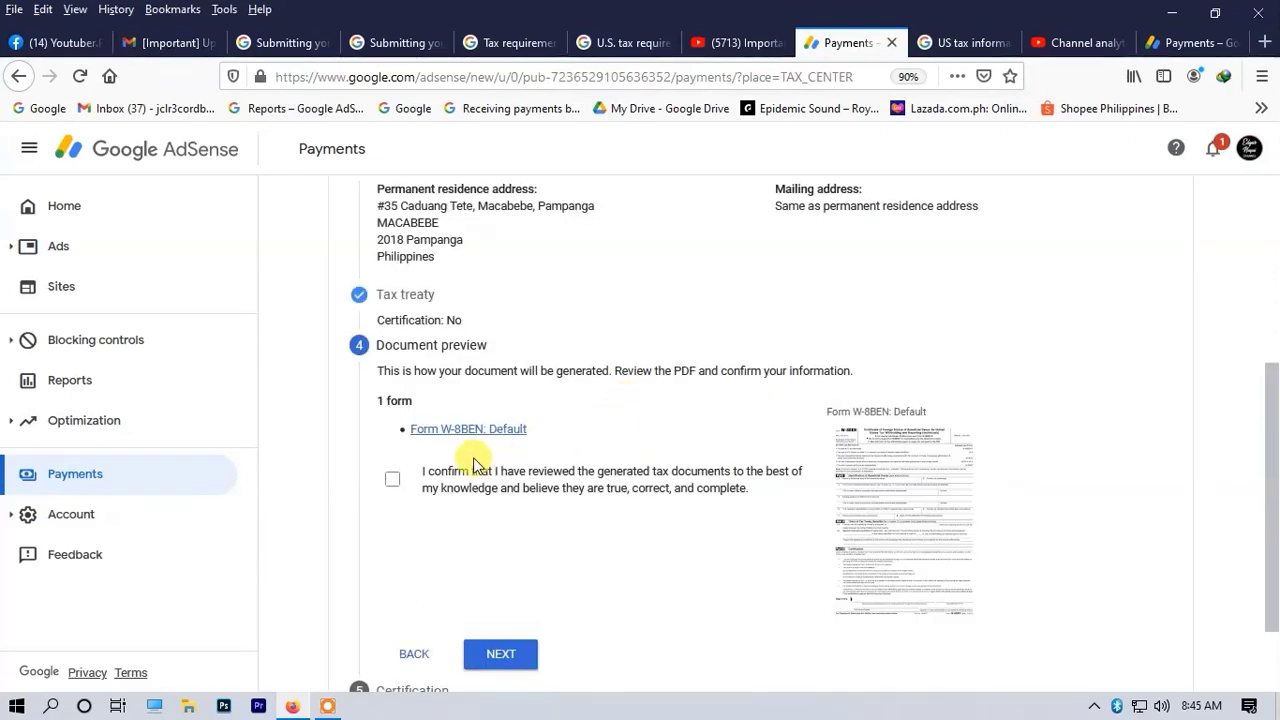
Open the generated Form W-8BEN for review, confirm the tax documents as reviewed, and continue to Certification
scroll(466, 463, "down", 1)
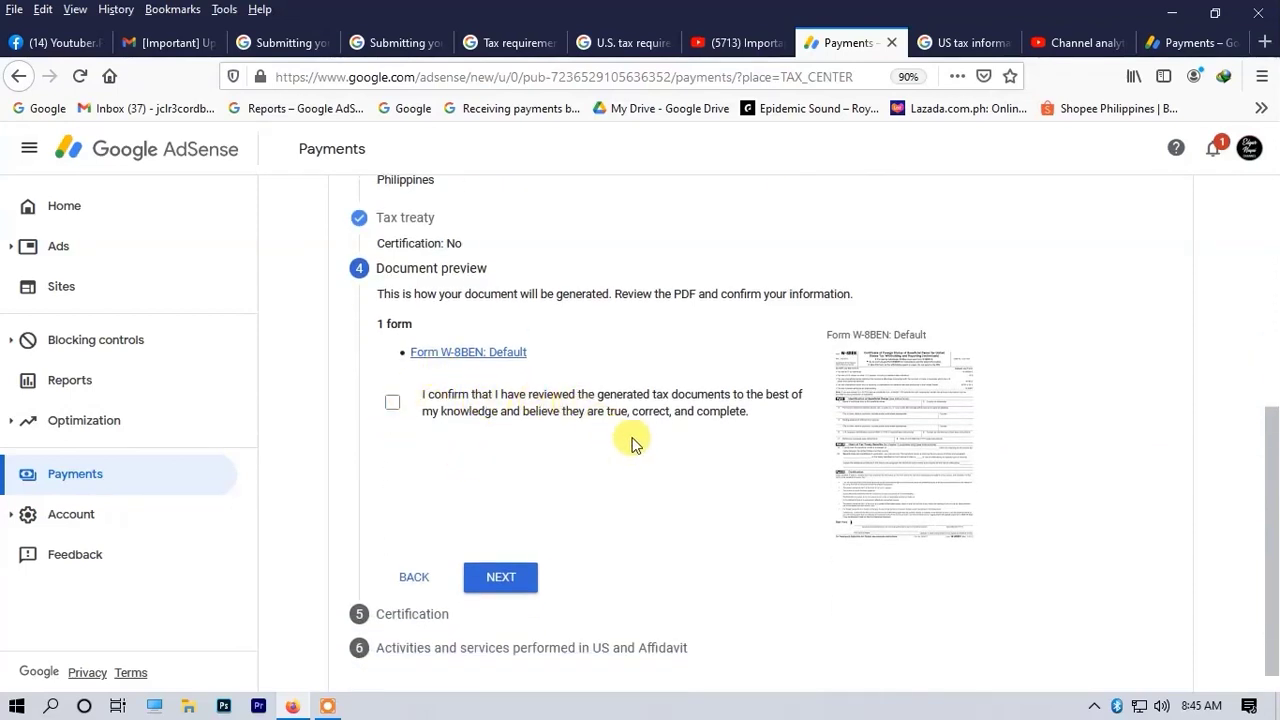
left_click(889, 405)
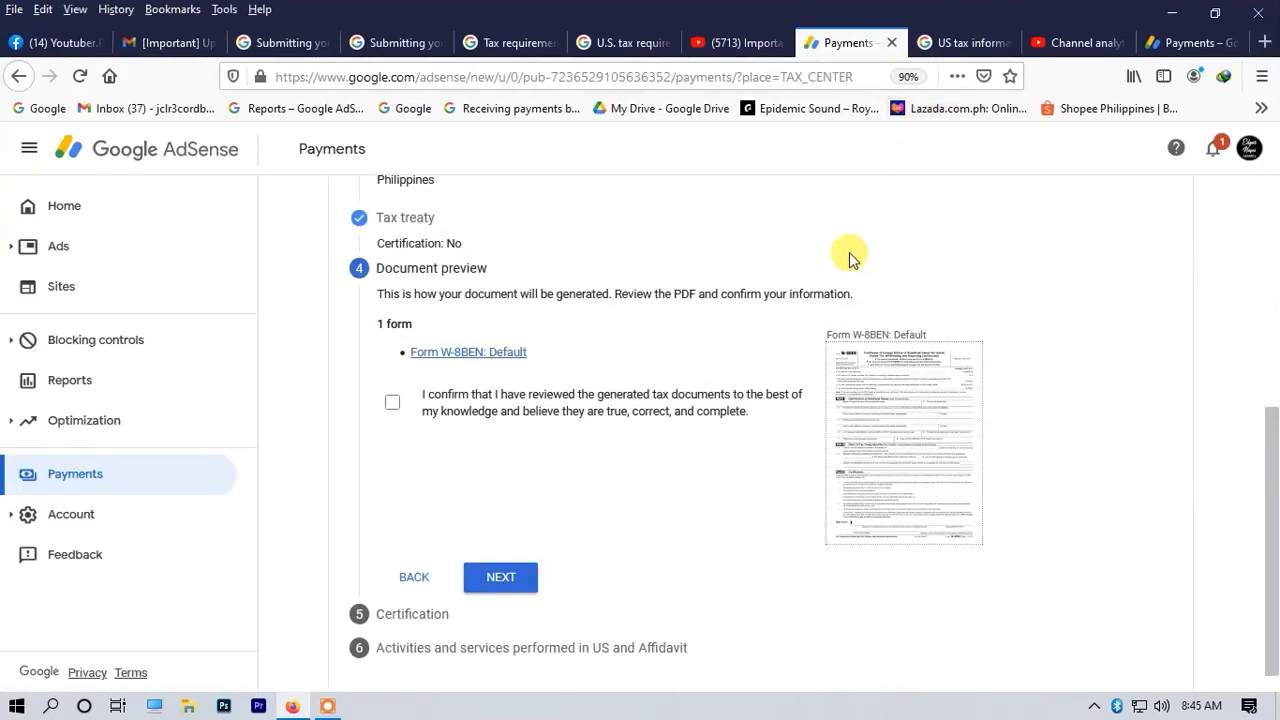
left_click(955, 45)
left_click(857, 42)
left_click(886, 434)
left_click(497, 575)
Sign the Certification with the full legal name, declare completing the form on one's own behalf, and continue to the final section
scroll(726, 368, "down", 2)
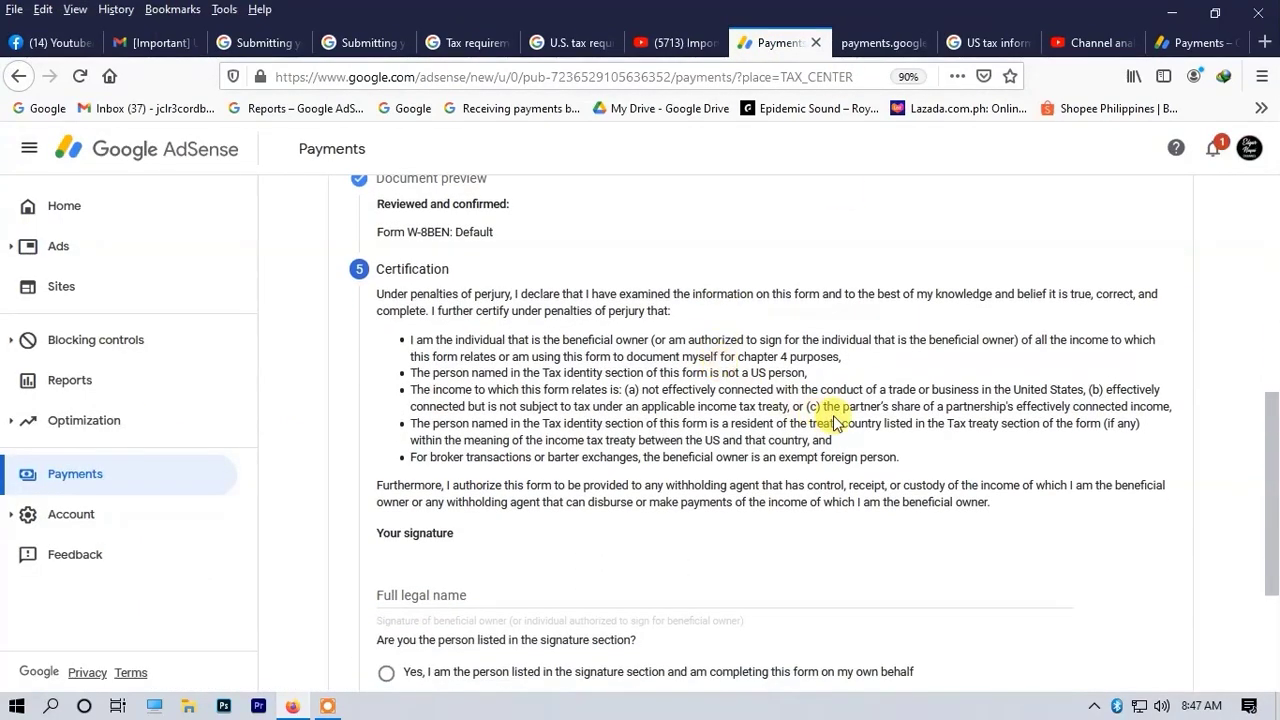
scroll(843, 405, "down", 3)
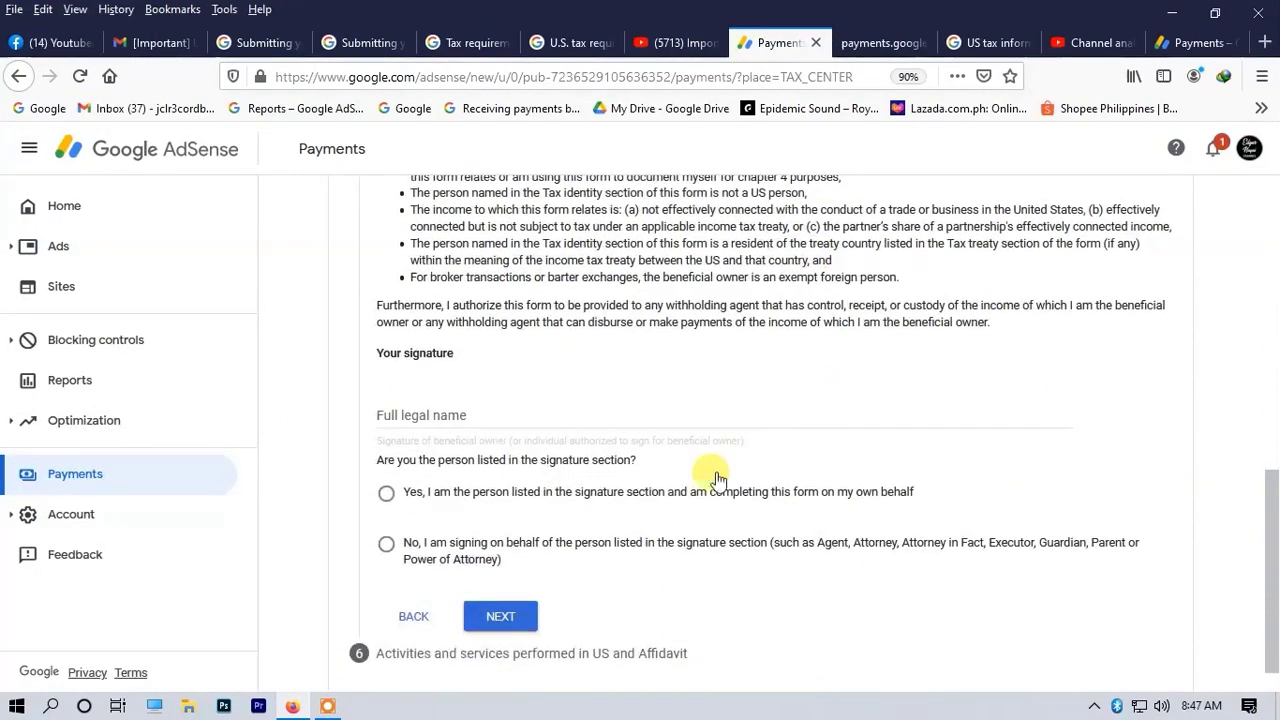
left_click(515, 414)
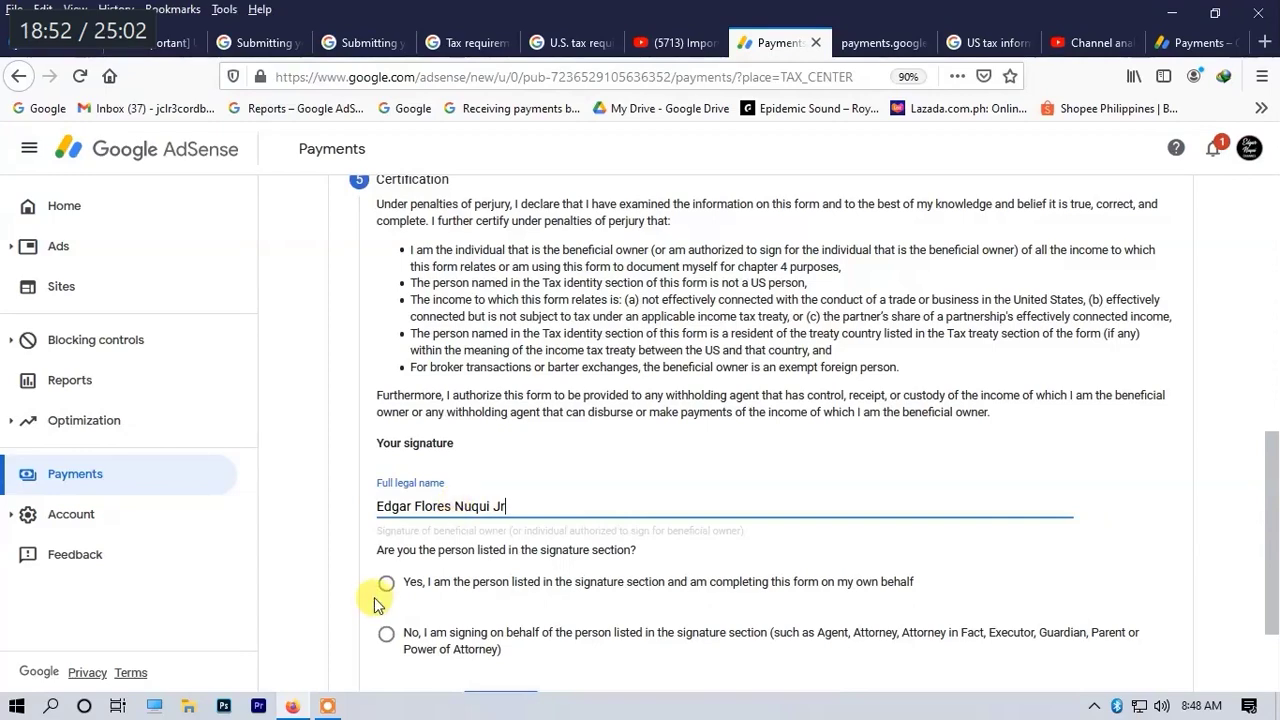
scroll(378, 600, "down", 2)
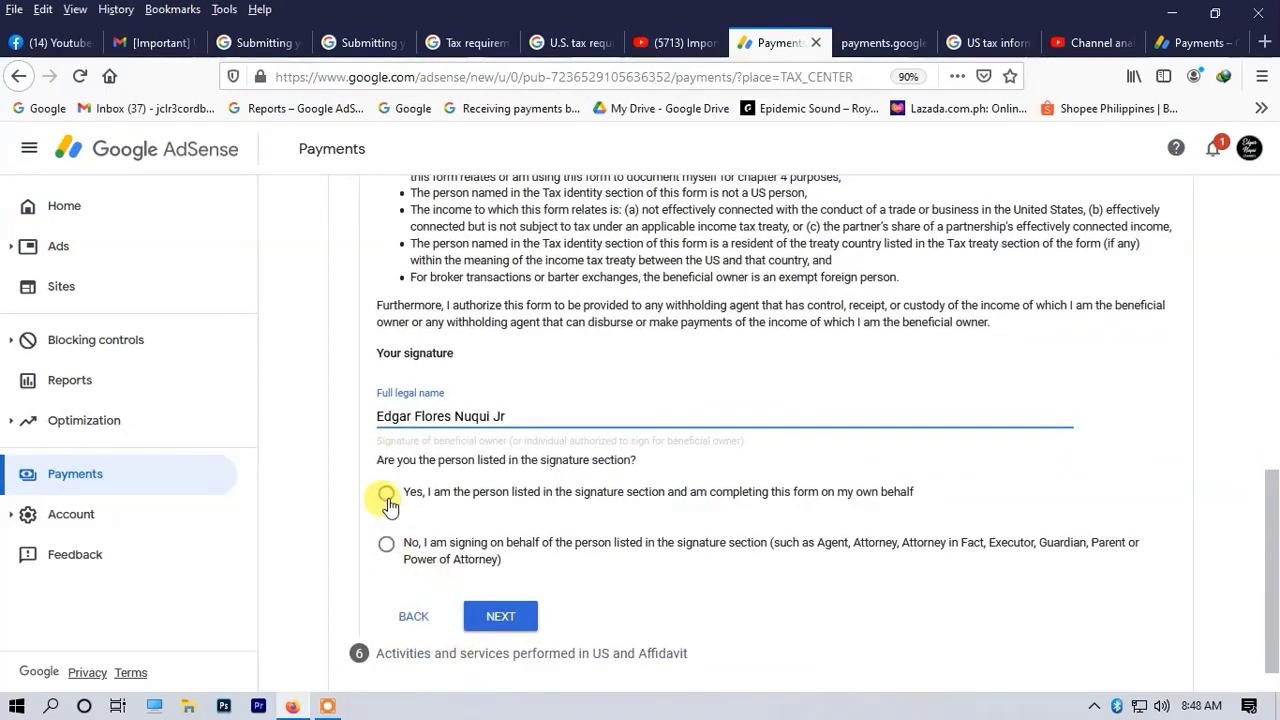
left_click(388, 503)
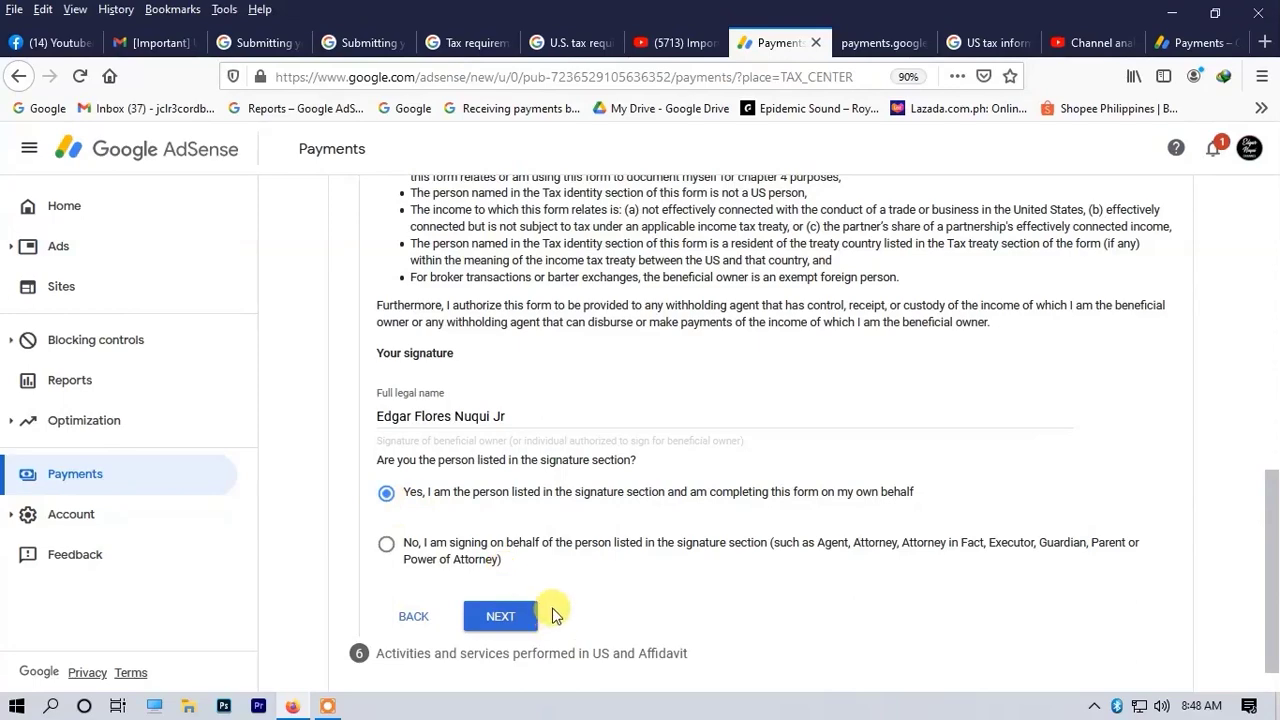
scroll(560, 600, "down", 1)
left_click(490, 614)
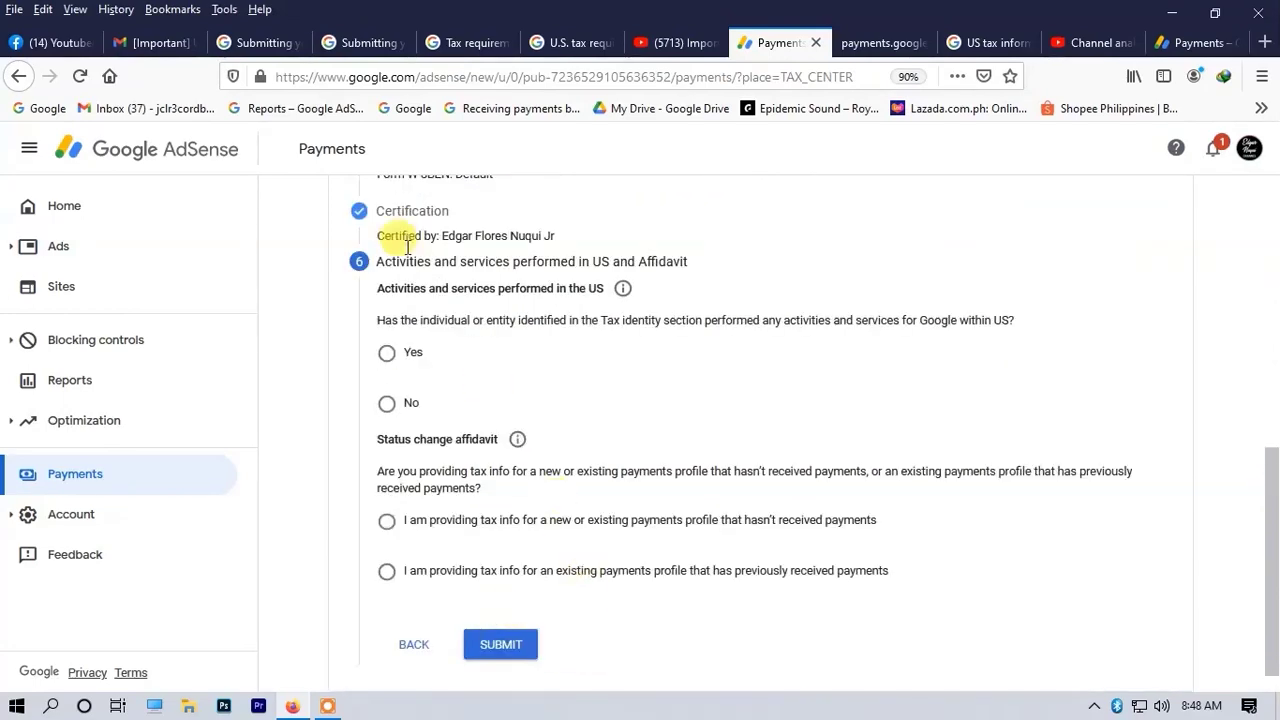
Answer Yes to activities performed within the US and choose the existing payments profile that has previously received payments for the status change affidavit
left_click(390, 356)
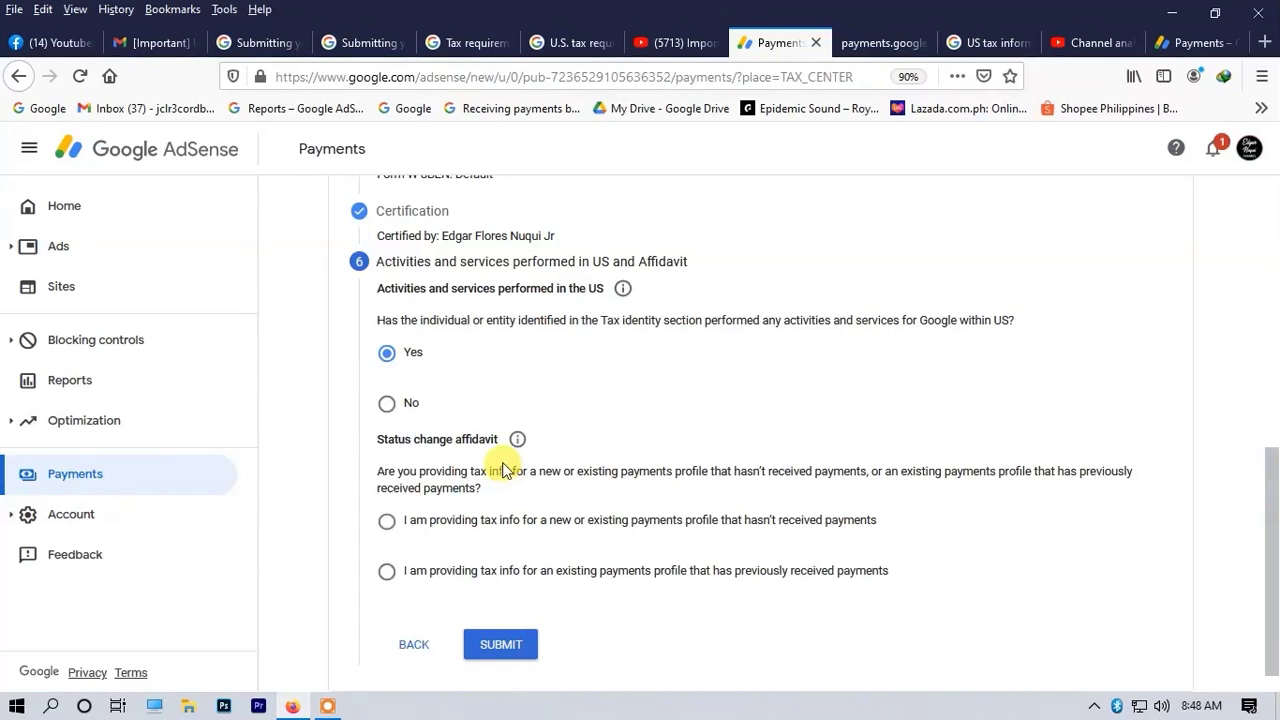
left_click(386, 571)
scroll(427, 597, "down", 2)
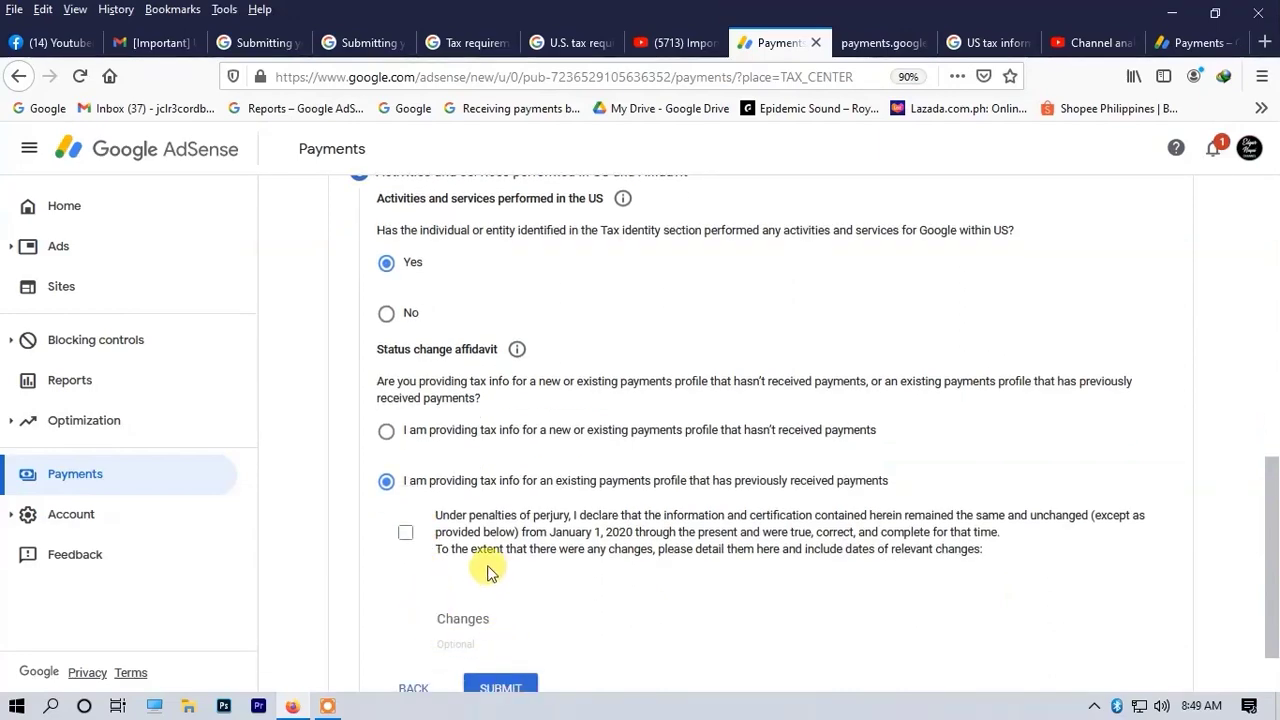
left_click(386, 430)
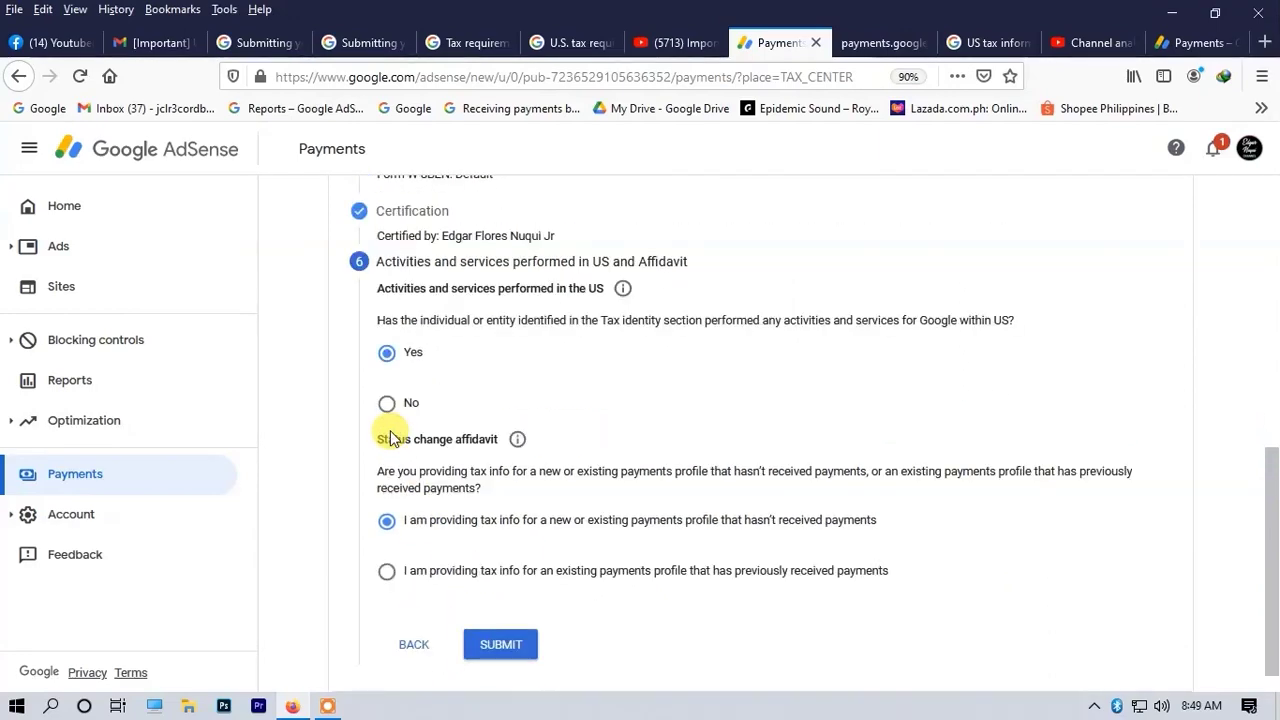
left_click(386, 575)
Accept the under-penalties-of-perjury declaration, leave the optional Changes field blank, and submit the W-8BEN tax form
scroll(471, 566, "down", 3)
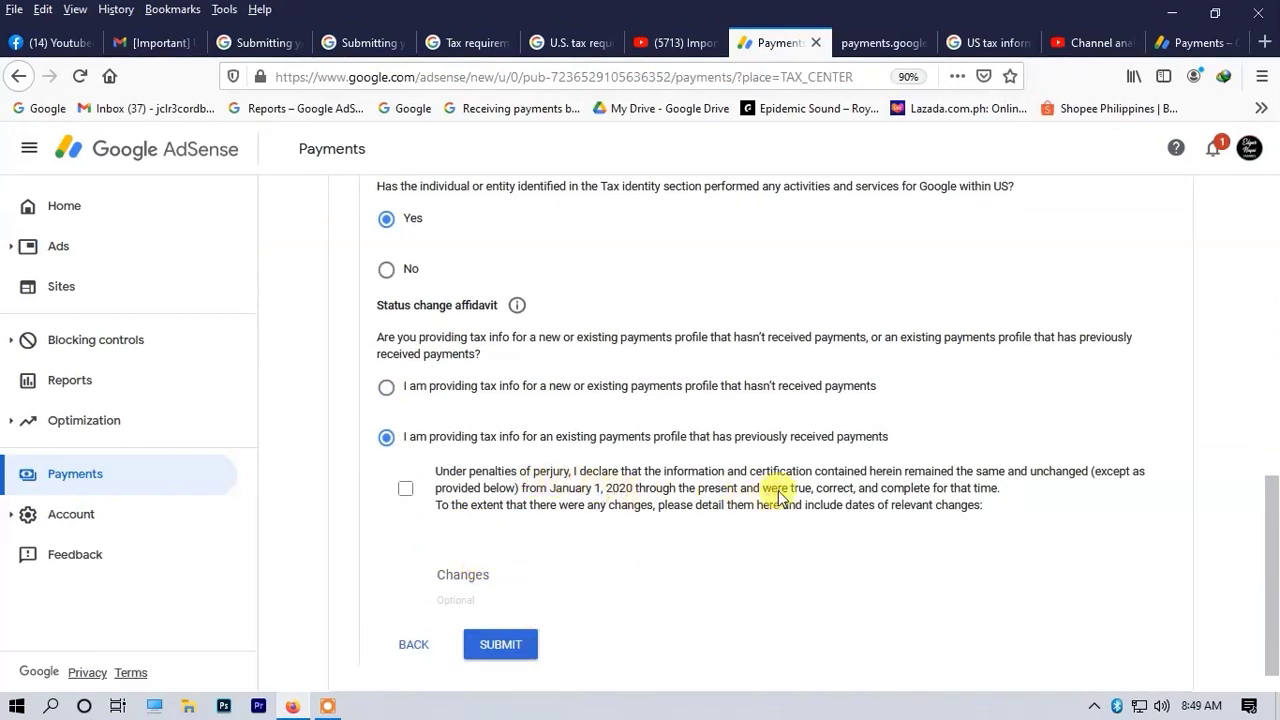
left_click(406, 491)
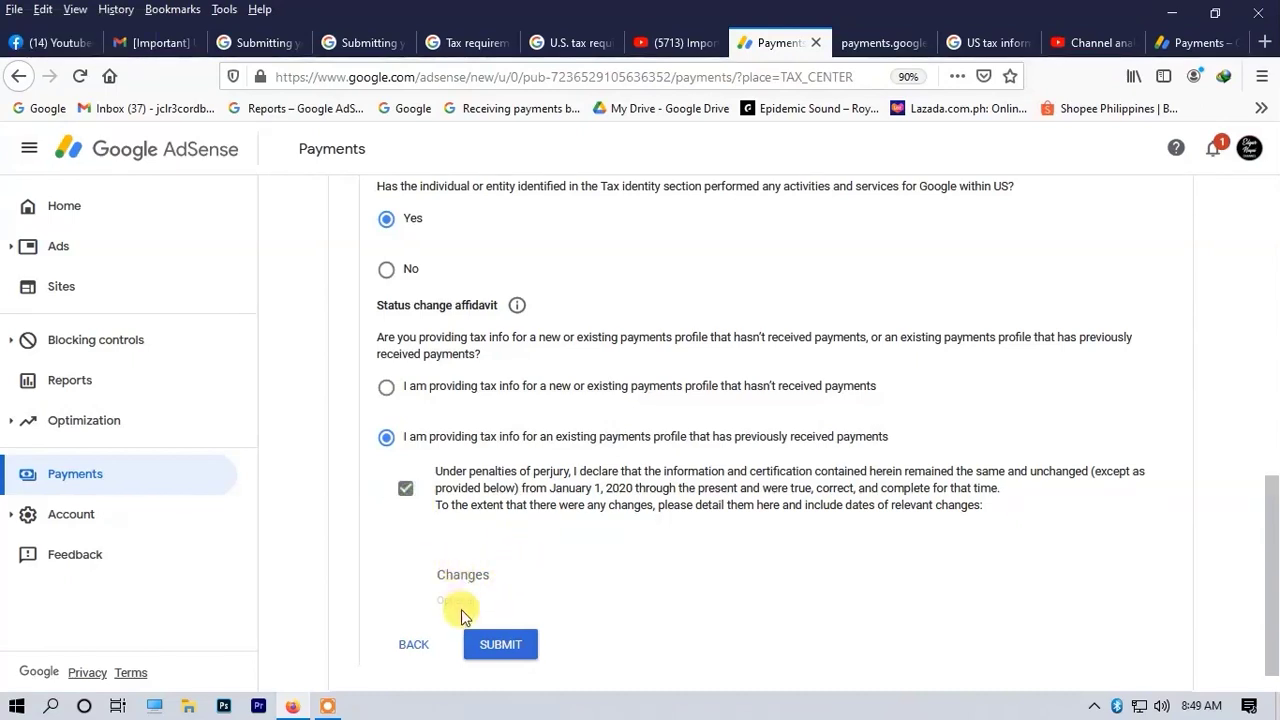
left_click(516, 656)
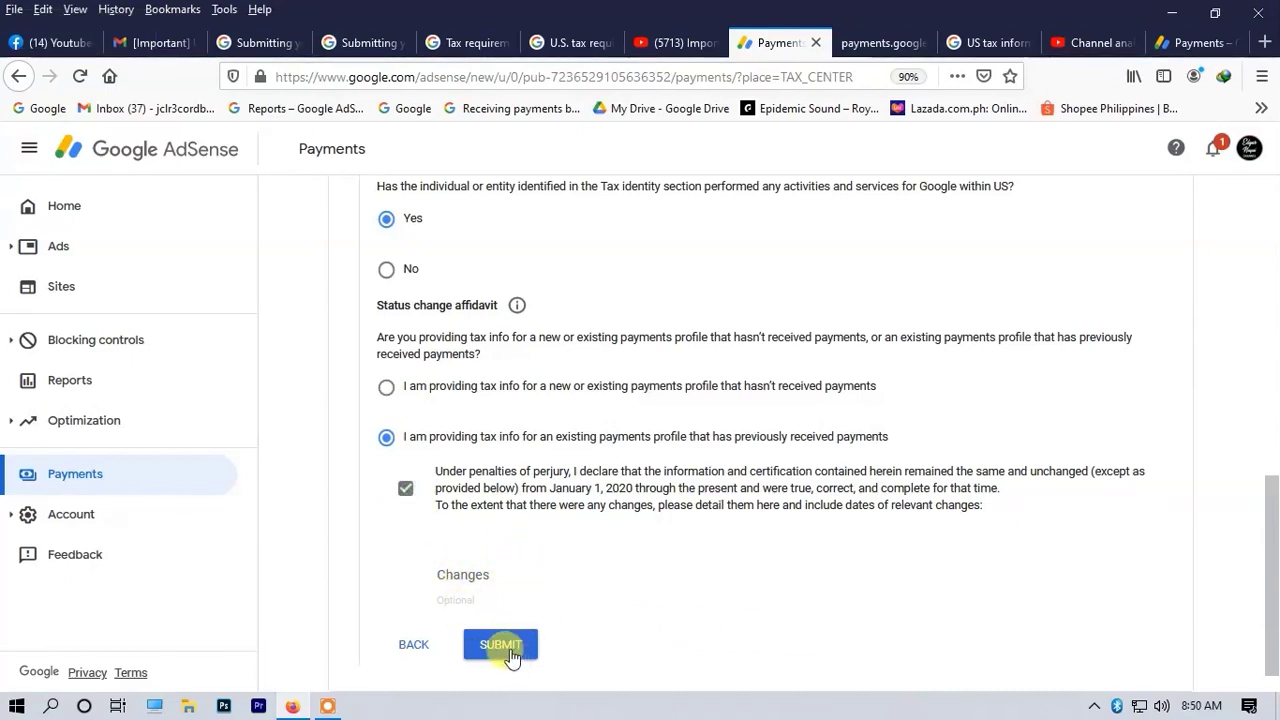